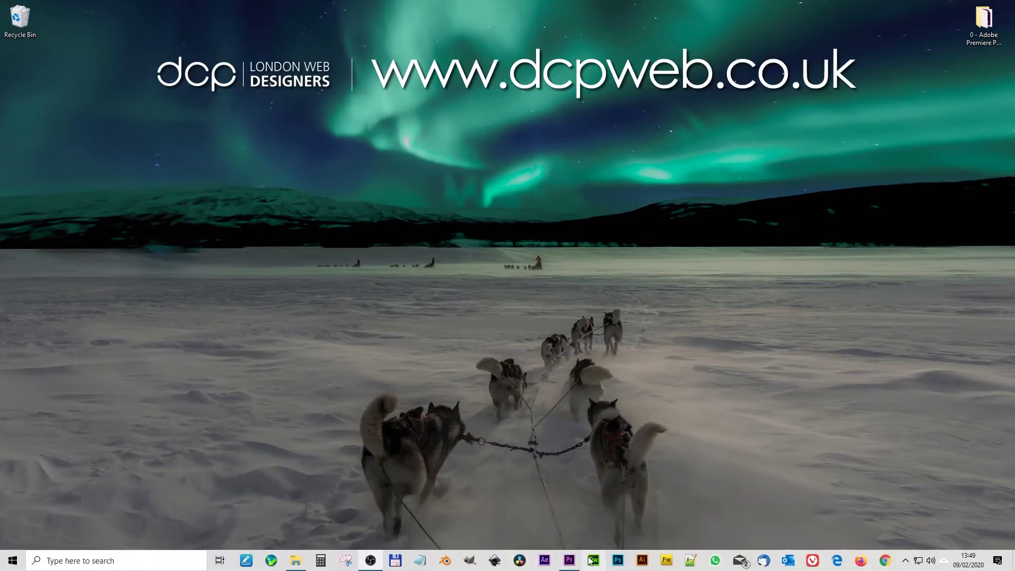
Switch to Adobe Premiere Pro and set up a new 1920 × 1080 color matte at 30.00 fps with square pixels
{"action": "left_click", "coordinate": [590, 561]}
{"action": "left_click", "coordinate": [129, 453]}
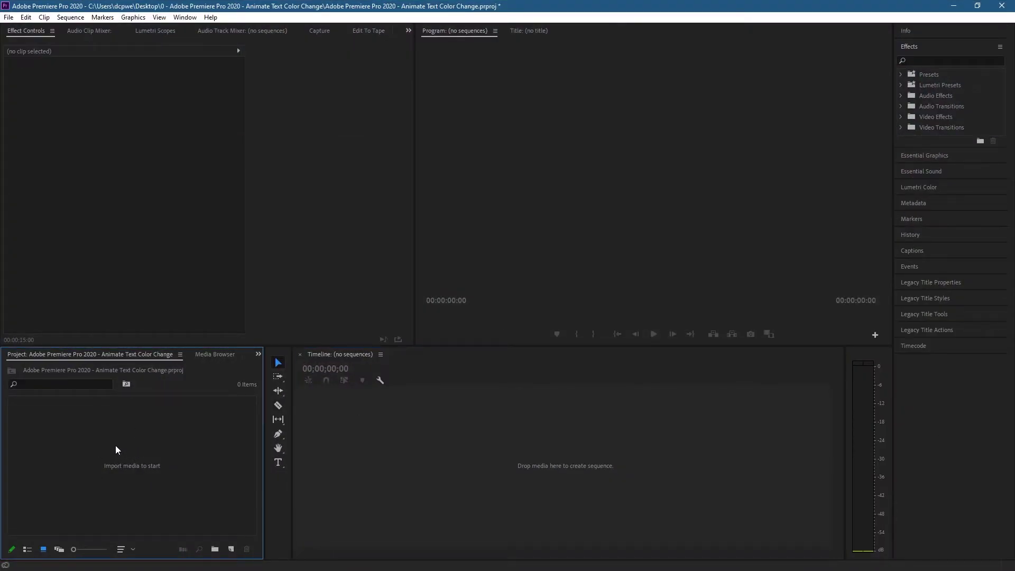
{"action": "right_click", "coordinate": [115, 445]}
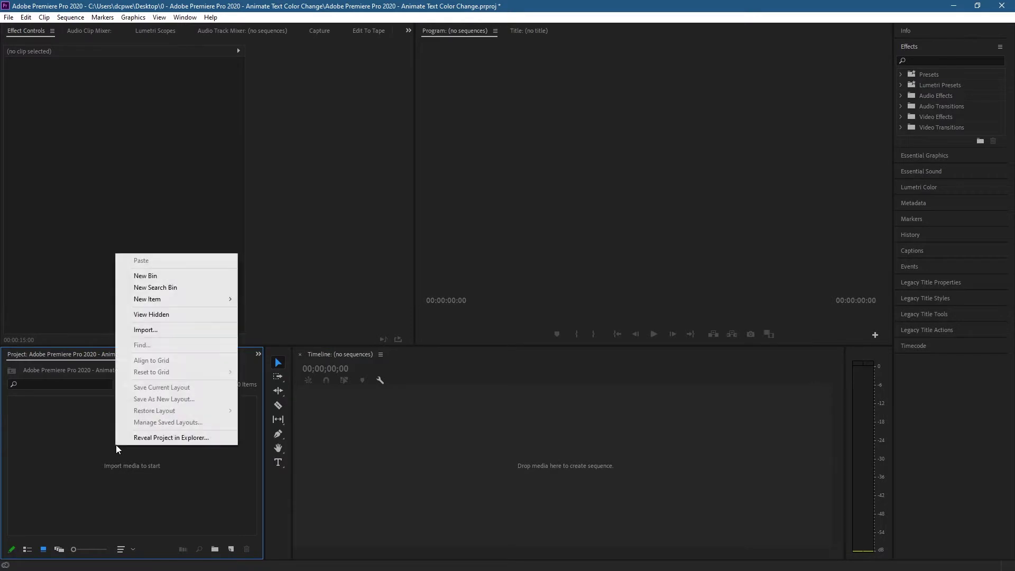
{"action": "mouse_move", "coordinate": [173, 301]}
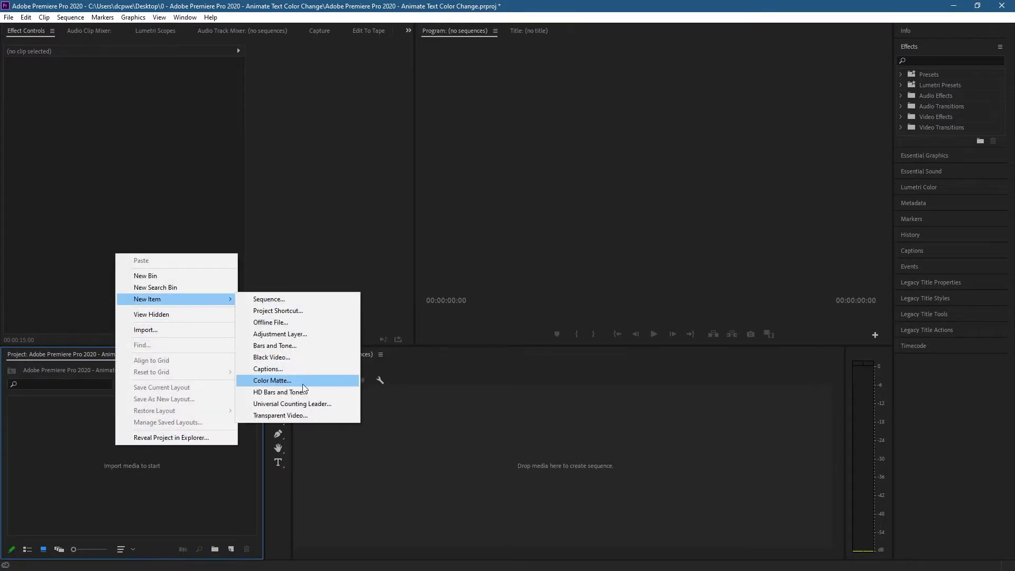
{"action": "left_click", "coordinate": [302, 381]}
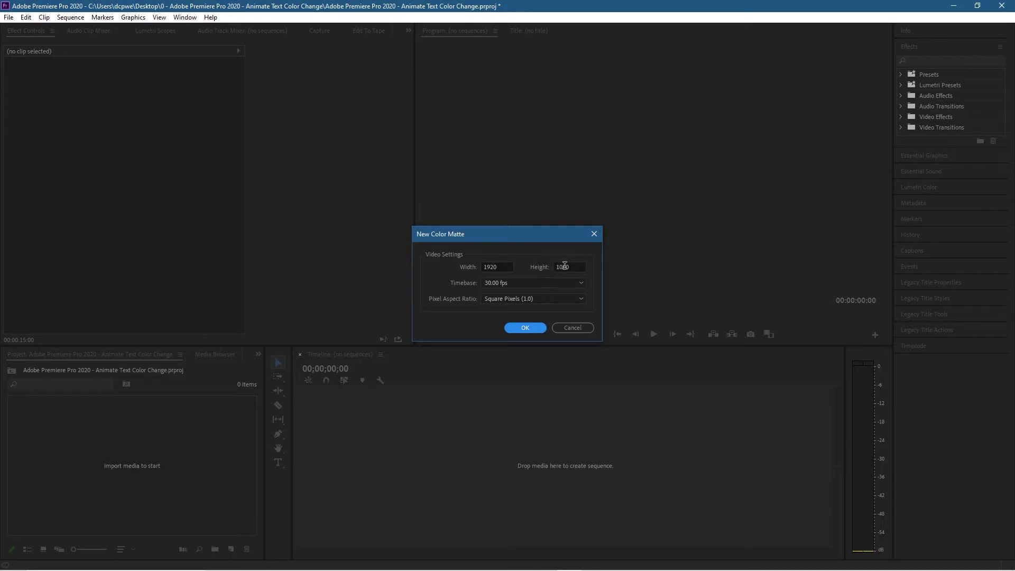
{"action": "left_click", "coordinate": [492, 282]}
{"action": "left_click", "coordinate": [492, 282]}
{"action": "left_click", "coordinate": [503, 299]}
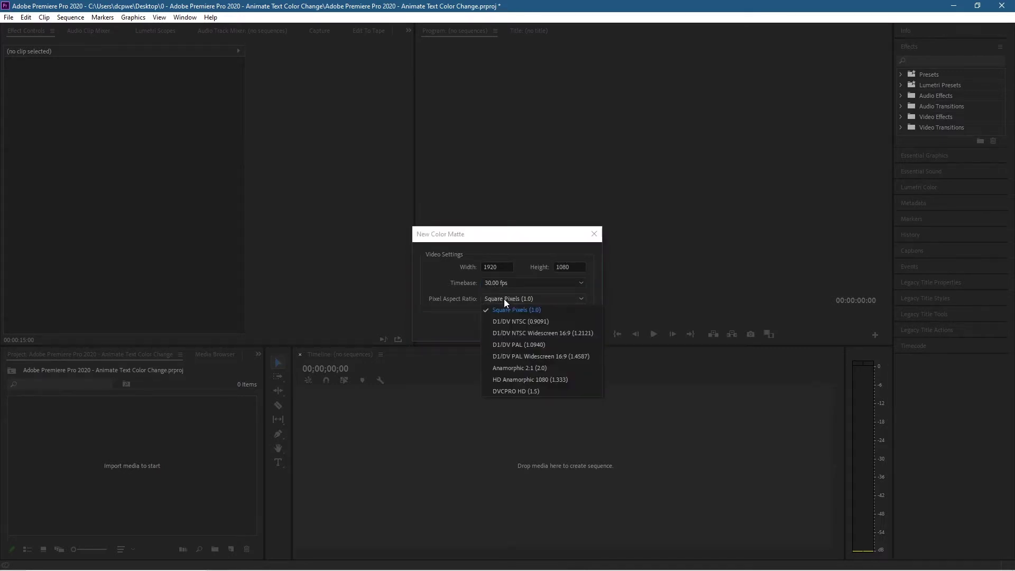
{"action": "left_click", "coordinate": [503, 299]}
{"action": "left_click", "coordinate": [517, 324]}
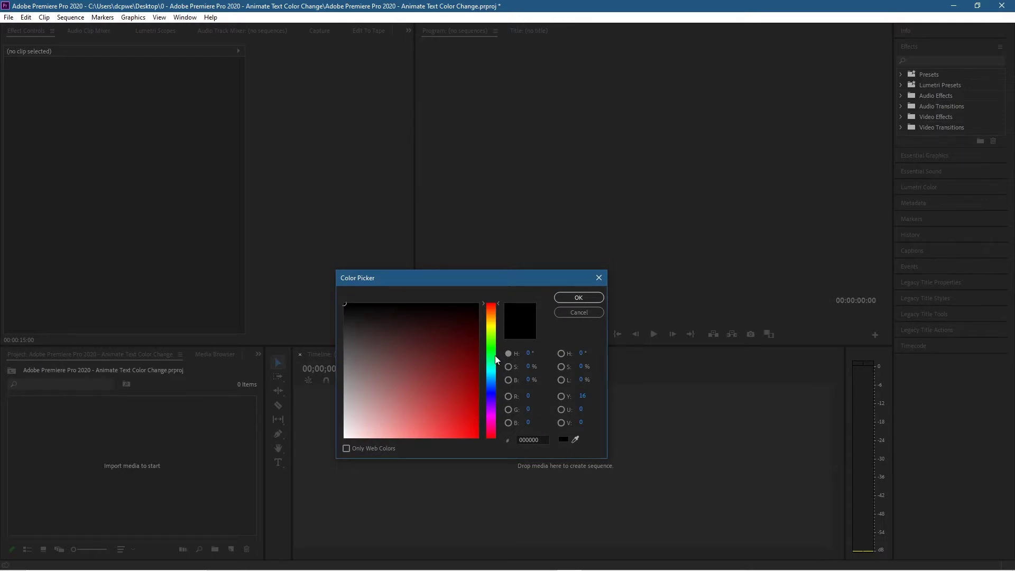
Choose black (000000) as the matte color and accept the name Color Matte
{"action": "left_click_drag", "start_coordinate": [487, 307], "coordinate": [412, 303]}
{"action": "left_click", "coordinate": [586, 297]}
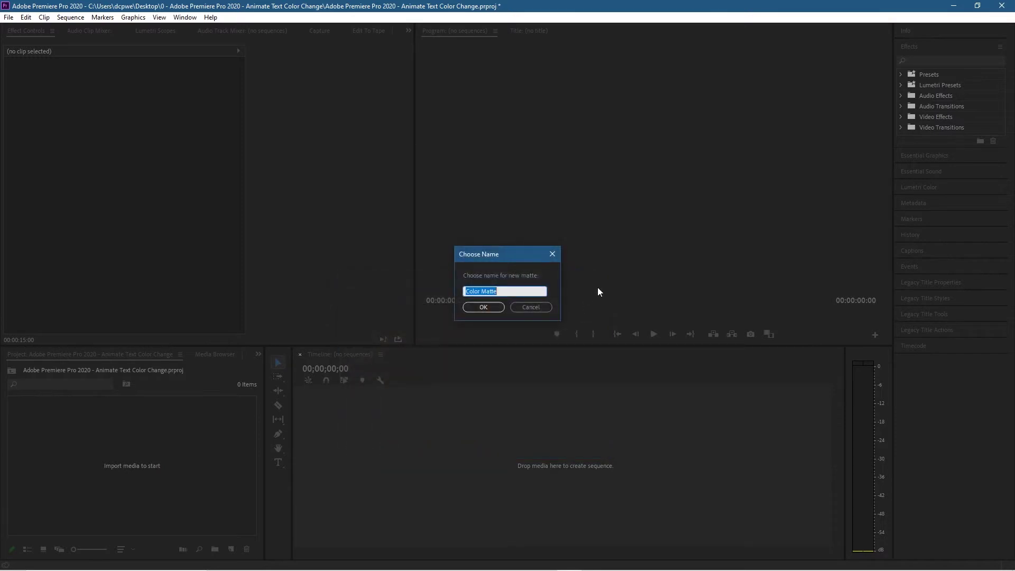
{"action": "left_click", "coordinate": [485, 310]}
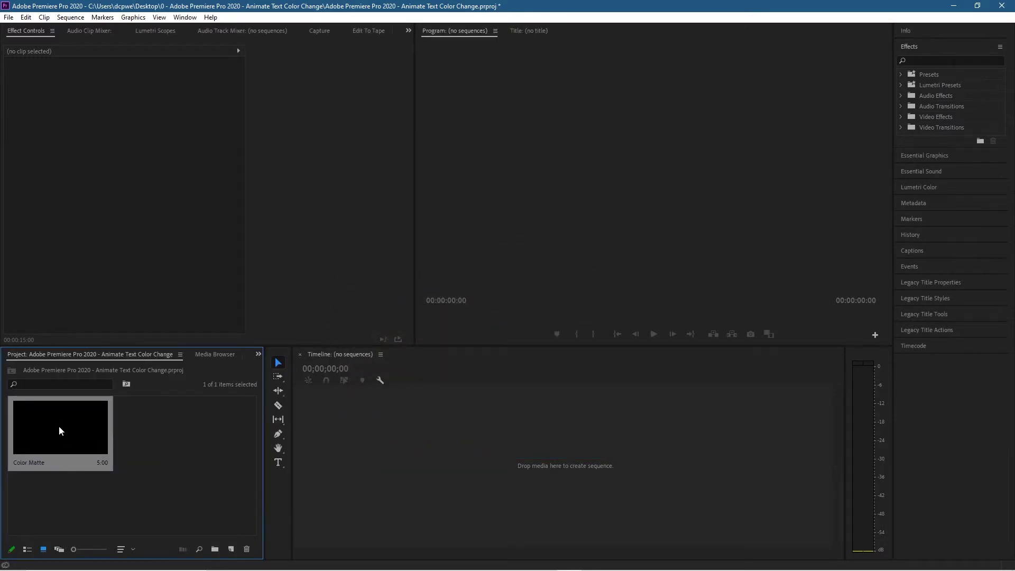
Create a sequence from the color matte and extend its clip on V1 to 00:01:00:00
{"action": "left_click_drag", "start_coordinate": [252, 478], "coordinate": [312, 458]}
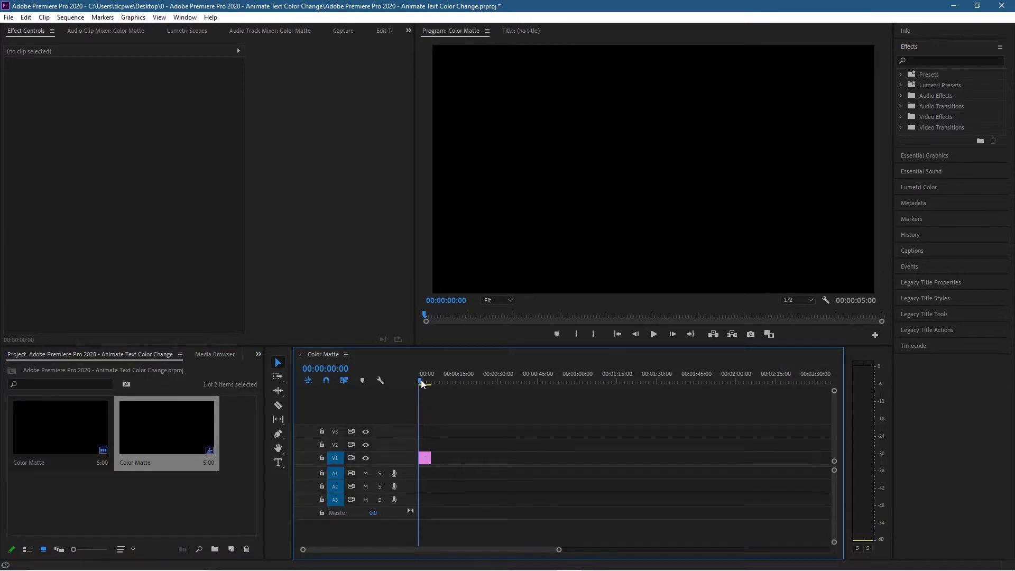
{"action": "left_click_drag", "start_coordinate": [418, 379], "coordinate": [576, 390]}
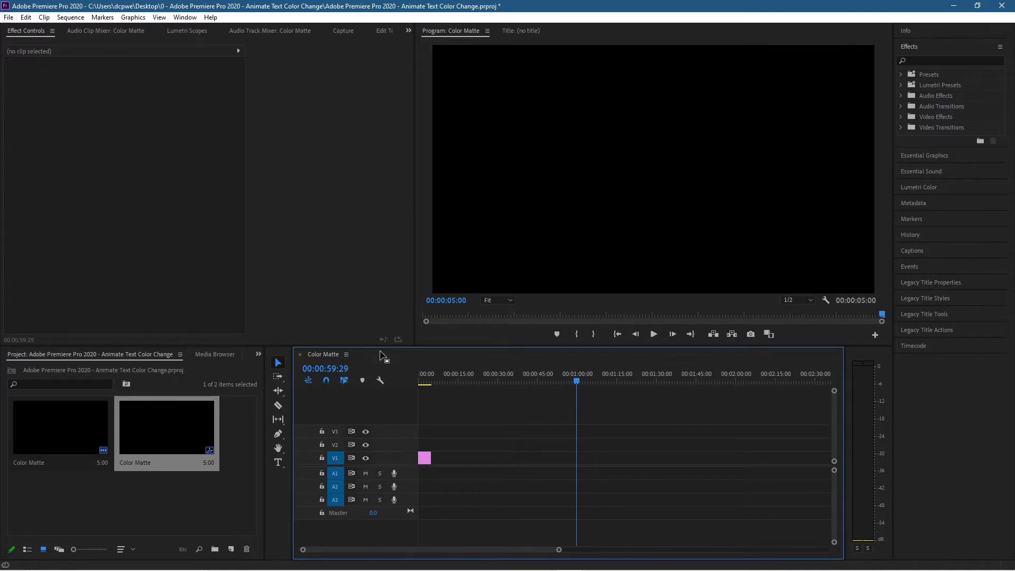
{"action": "key", "text": "Right"}
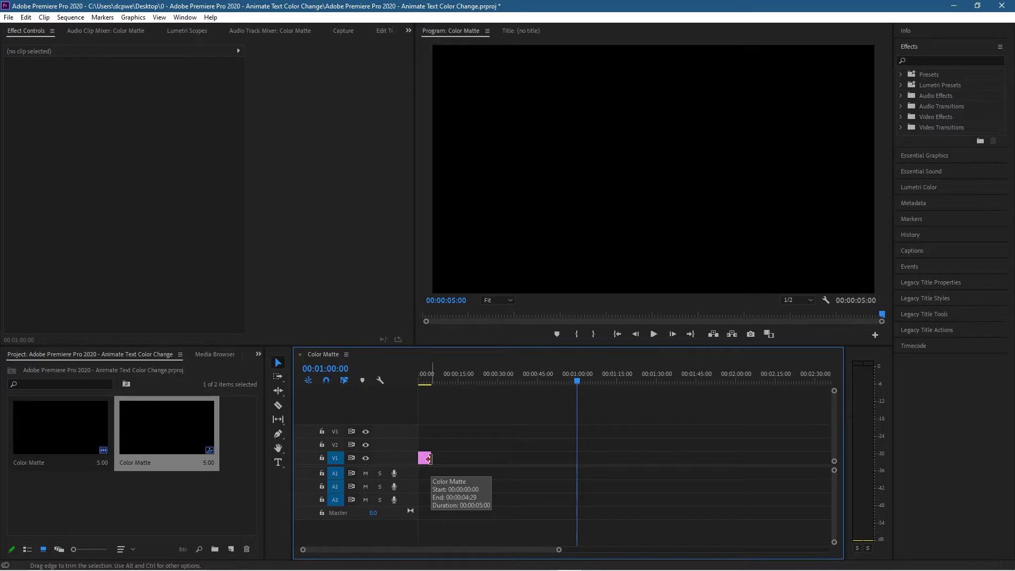
{"action": "left_click_drag", "start_coordinate": [429, 458], "coordinate": [578, 456]}
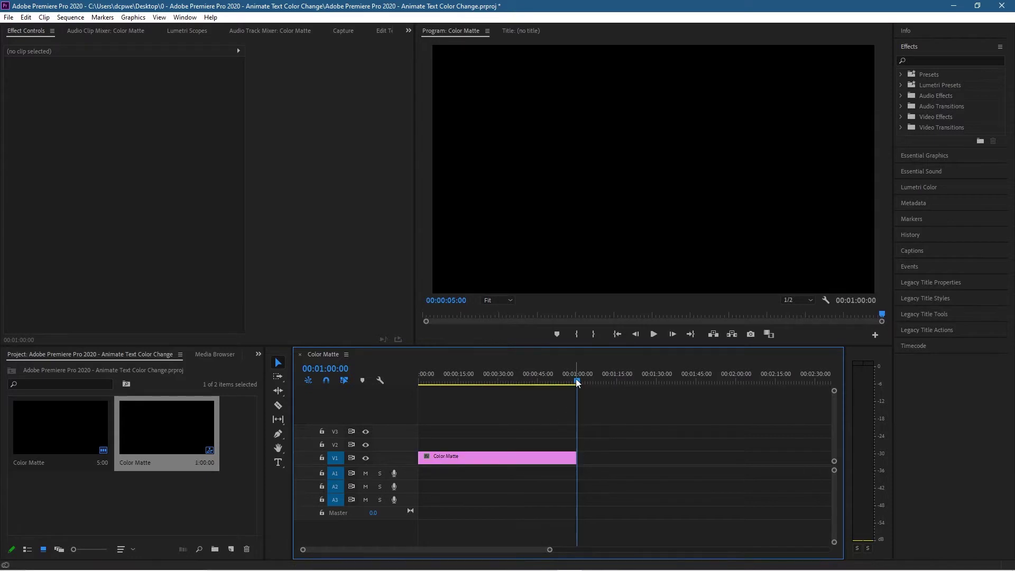
Add a text layer reading COLOUR TEXT at the start of the sequence and place it in the middle of the frame
{"action": "left_click_drag", "start_coordinate": [579, 379], "coordinate": [393, 379]}
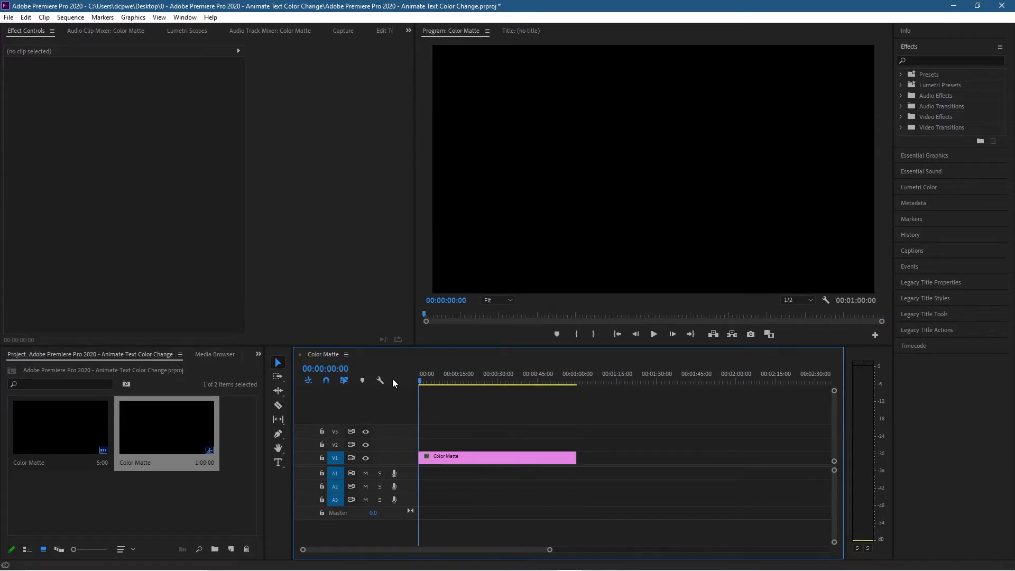
{"action": "left_click", "coordinate": [278, 463]}
{"action": "left_click", "coordinate": [527, 163]}
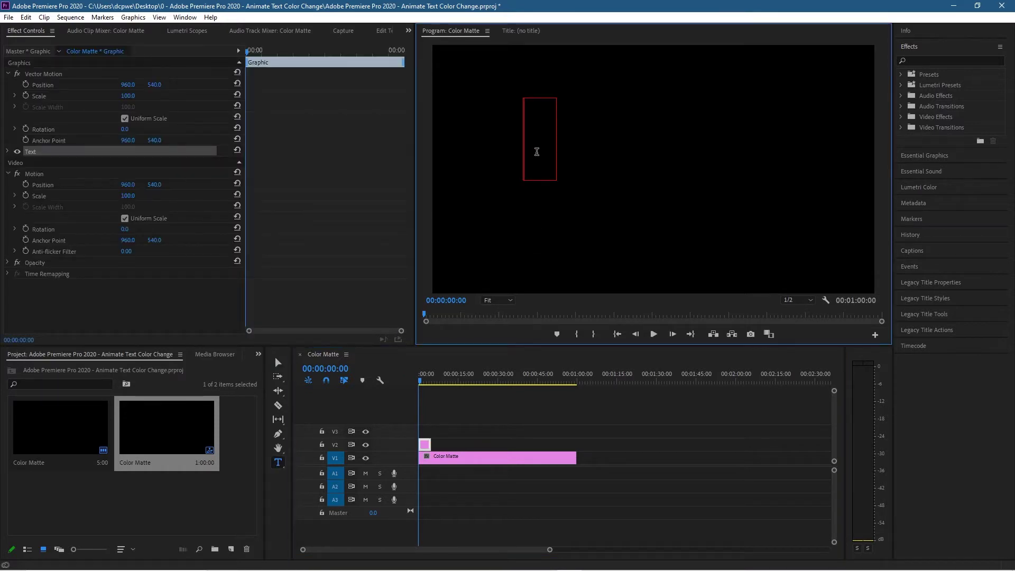
{"action": "type", "text": "COL"}
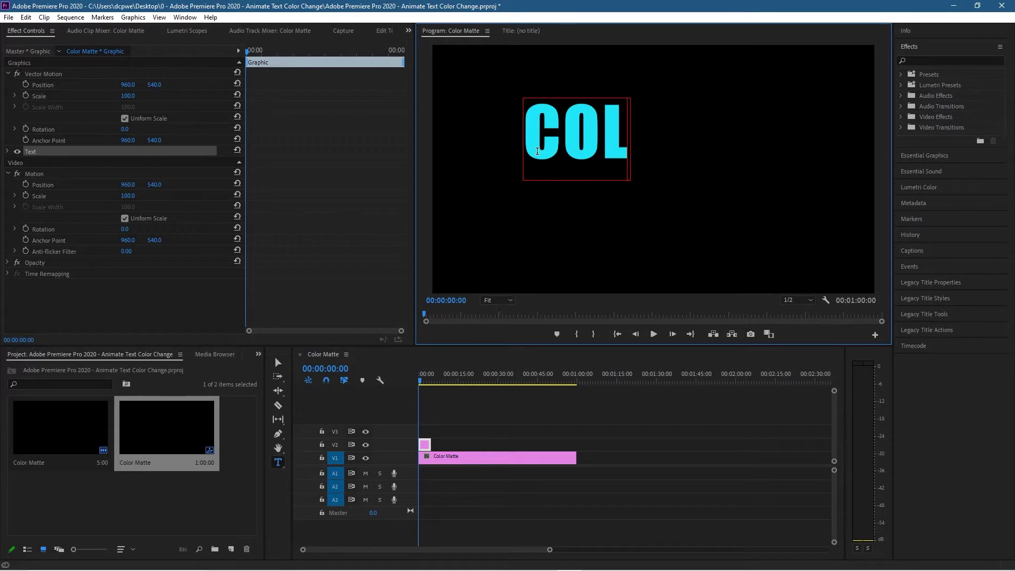
{"action": "type", "text": "OUR"}
{"action": "key", "text": "BackSpace"}
{"action": "key", "text": "BackSpace"}
{"action": "type", "text": "OUR"}
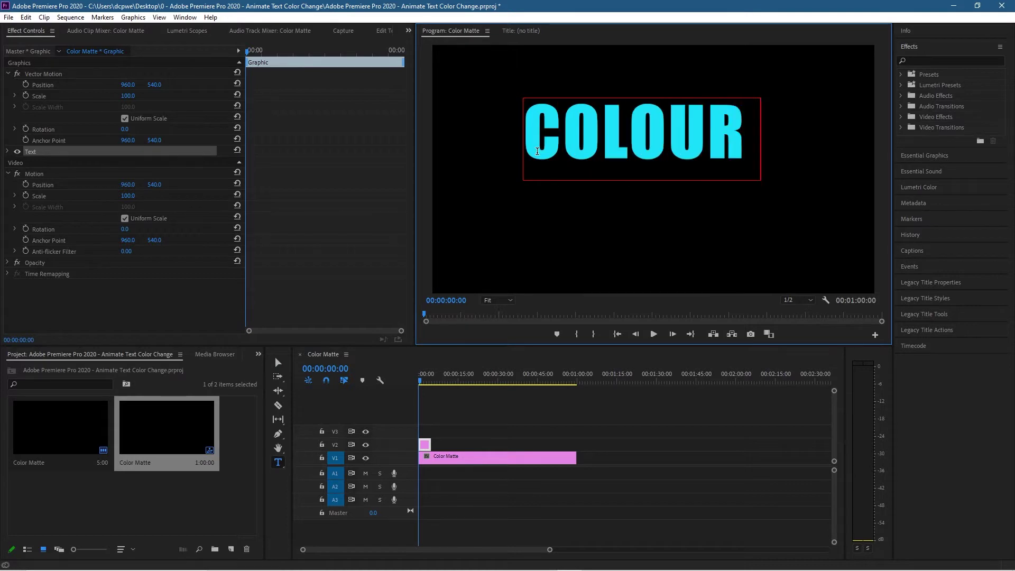
{"action": "type", "text": " TEXT"}
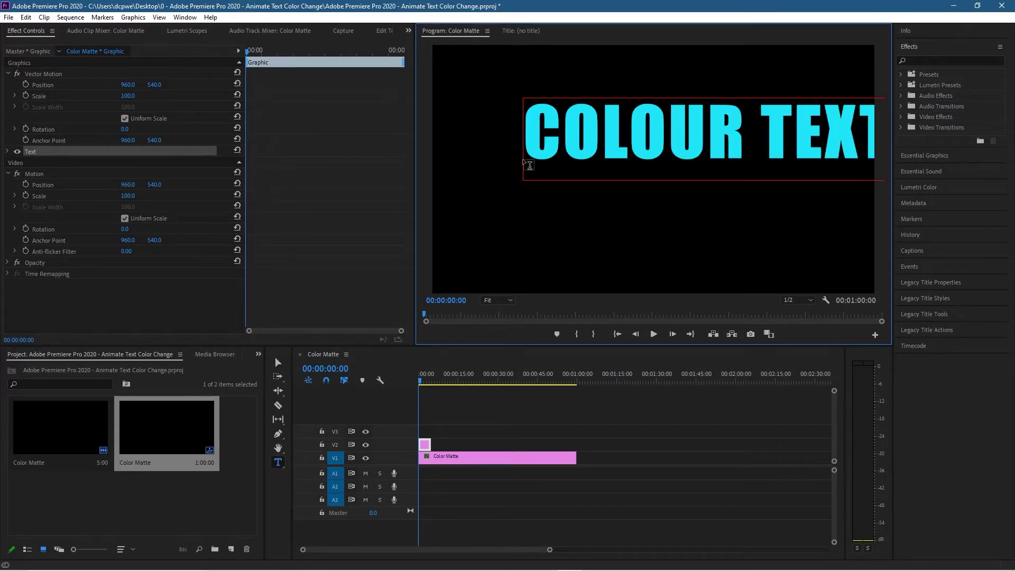
{"action": "left_click", "coordinate": [278, 362]}
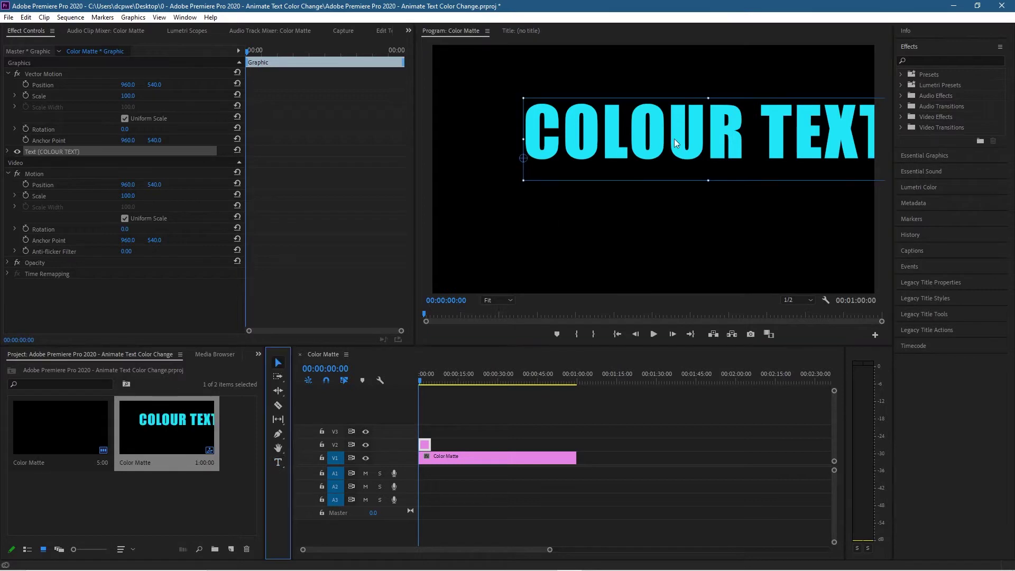
{"action": "left_click_drag", "start_coordinate": [675, 141], "coordinate": [622, 178]}
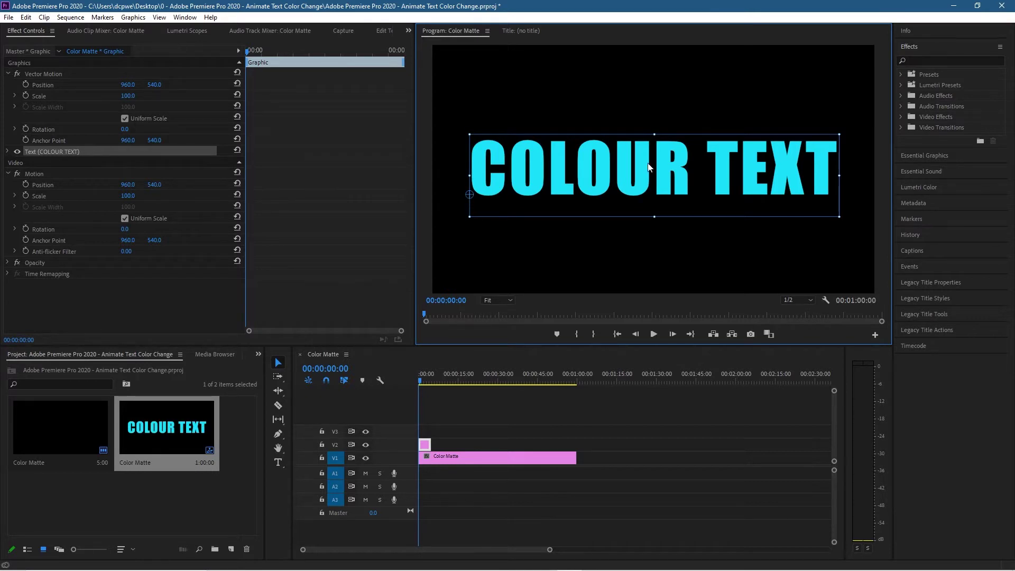
Try the Jasmine And Greentea font on the COLOUR TEXT layer and set the font back to Impact
{"action": "left_click", "coordinate": [8, 153]}
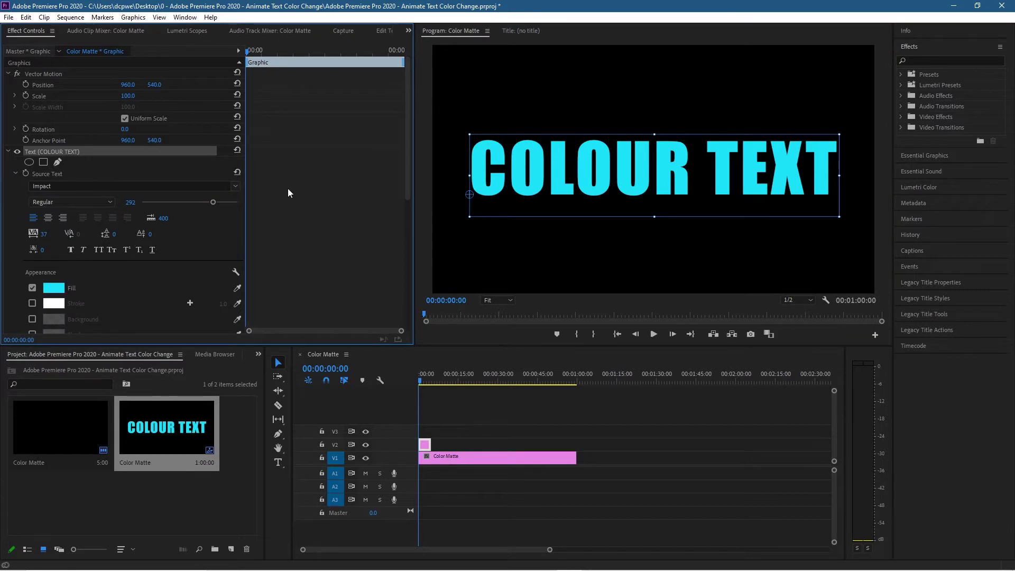
{"action": "left_click", "coordinate": [236, 184]}
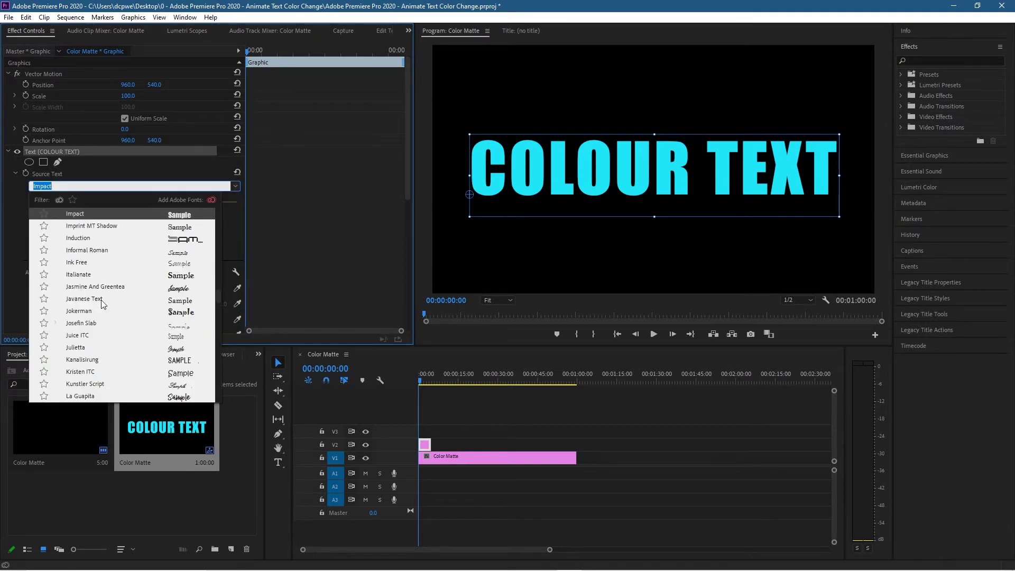
{"action": "scroll", "coordinate": [105, 316], "scroll_direction": "down", "scroll_amount": 10}
{"action": "scroll", "coordinate": [91, 279], "scroll_direction": "up", "scroll_amount": 4}
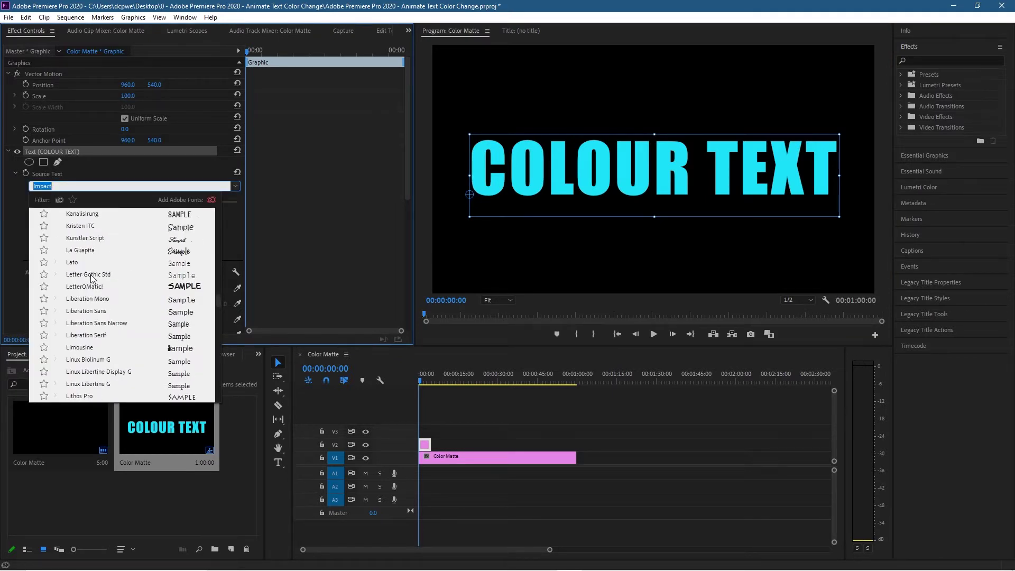
{"action": "scroll", "coordinate": [91, 279], "scroll_direction": "up", "scroll_amount": 5}
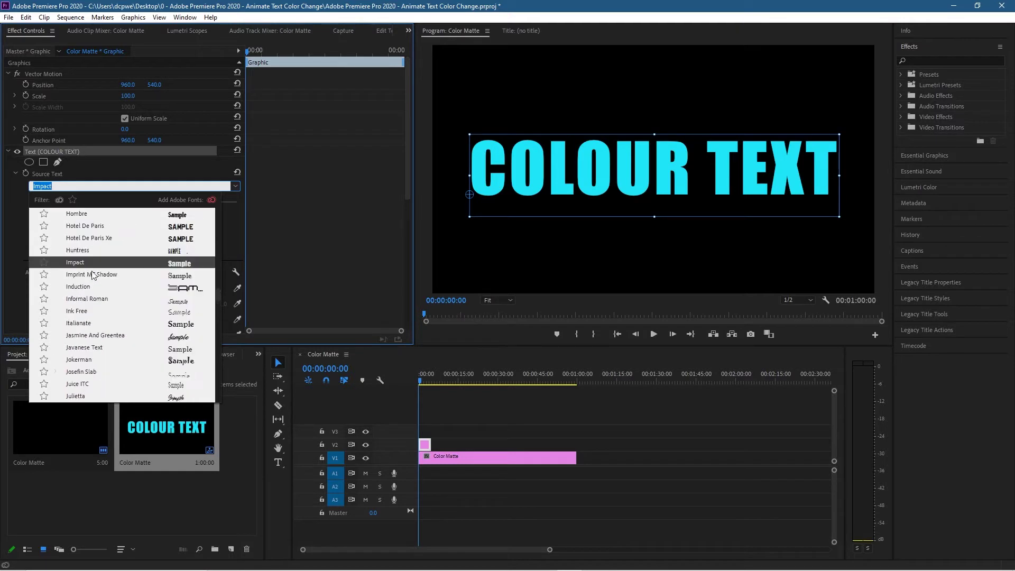
{"action": "left_click", "coordinate": [92, 336]}
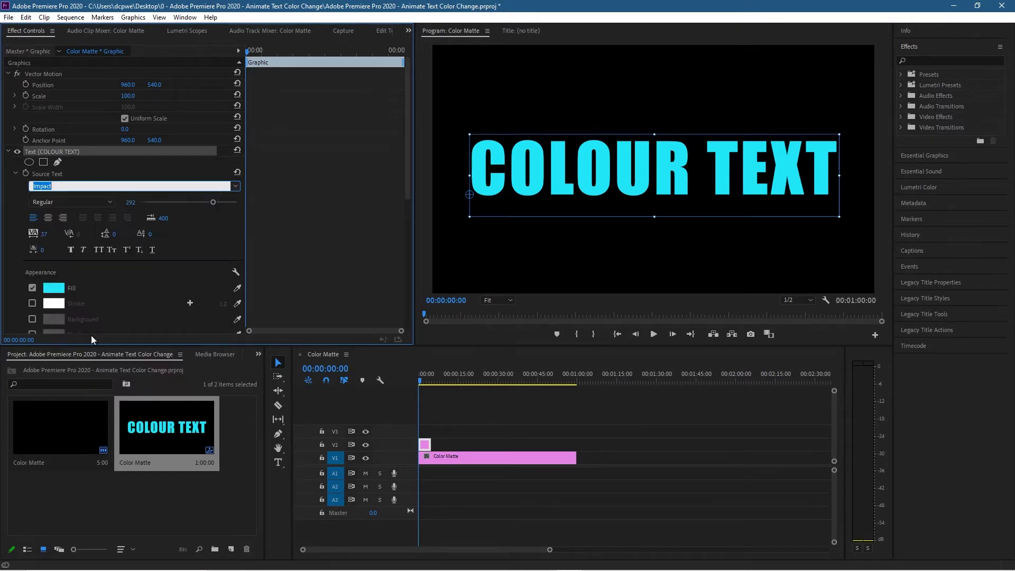
{"action": "left_click", "coordinate": [139, 187]}
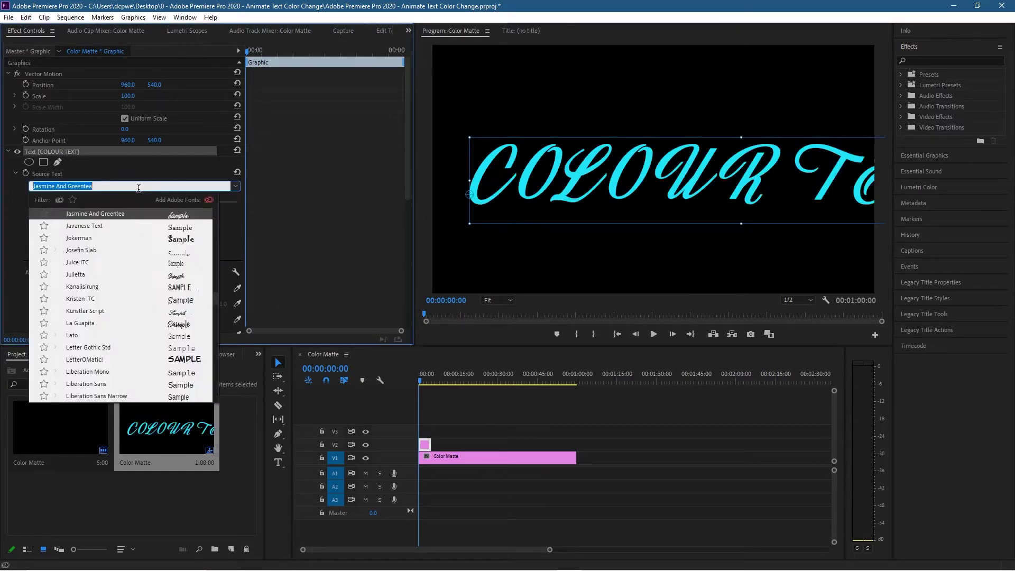
{"action": "type", "text": "IMP"}
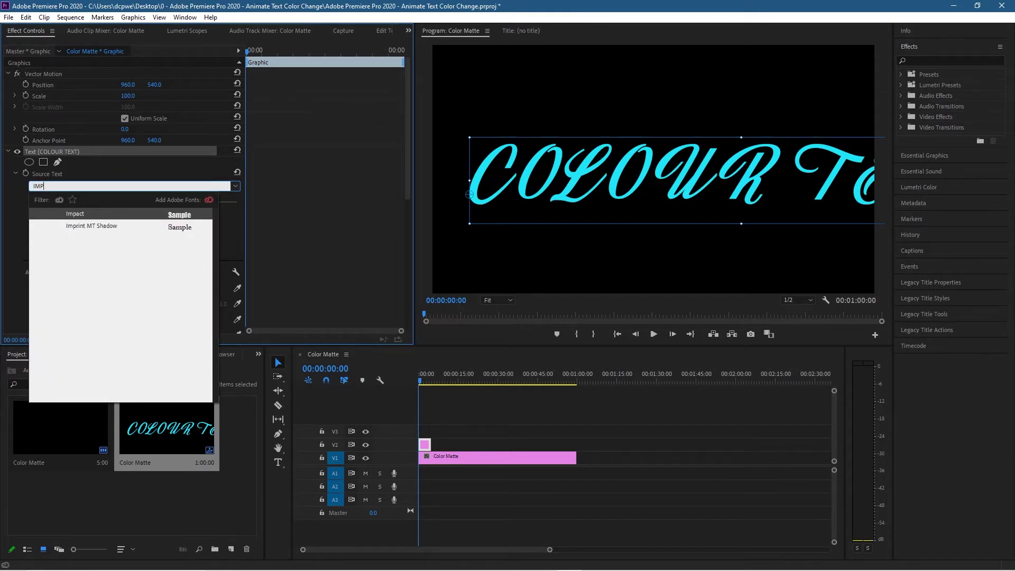
{"action": "left_click", "coordinate": [130, 215]}
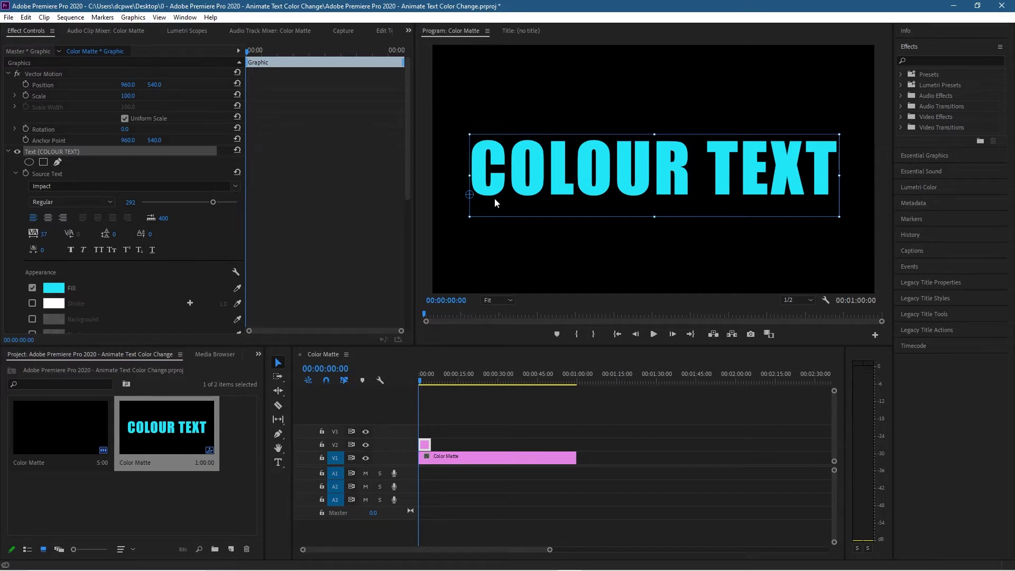
Move the text's anchor point to the centre of its bounding box and shift the text to the middle of the frame
{"action": "left_click", "coordinate": [470, 196]}
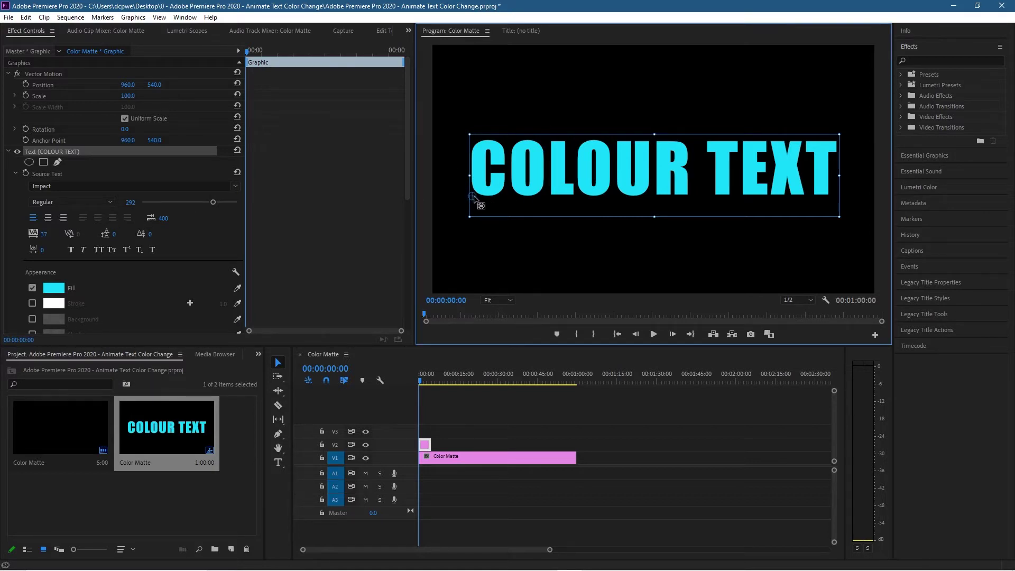
{"action": "left_click_drag", "start_coordinate": [509, 205], "coordinate": [665, 181]}
{"action": "mouse_move", "coordinate": [679, 153]}
{"action": "left_mouse_down"}
{"action": "mouse_move", "coordinate": [678, 164]}
{"action": "mouse_move", "coordinate": [676, 148]}
{"action": "left_mouse_up"}
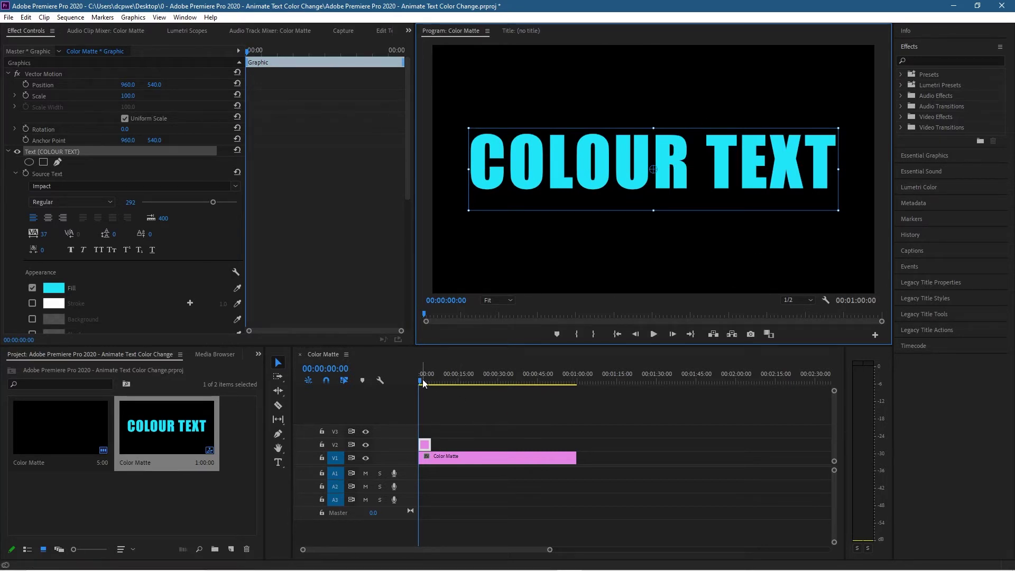
Extend the COLOUR TEXT clip on V2 so that it ends at 00:00:15:00
{"action": "left_click_drag", "start_coordinate": [422, 381], "coordinate": [460, 391]}
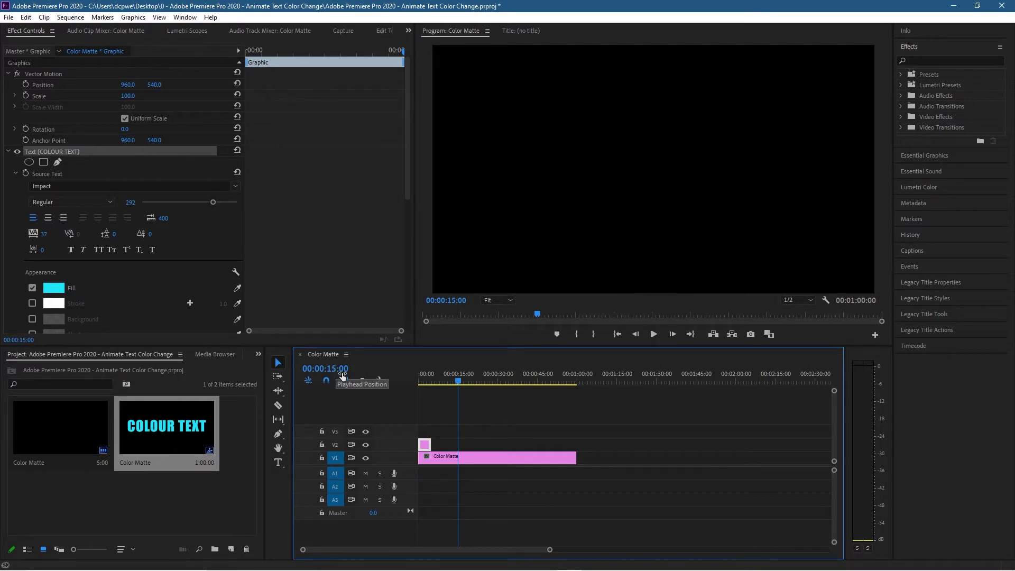
{"action": "left_click_drag", "start_coordinate": [550, 550], "coordinate": [512, 550]}
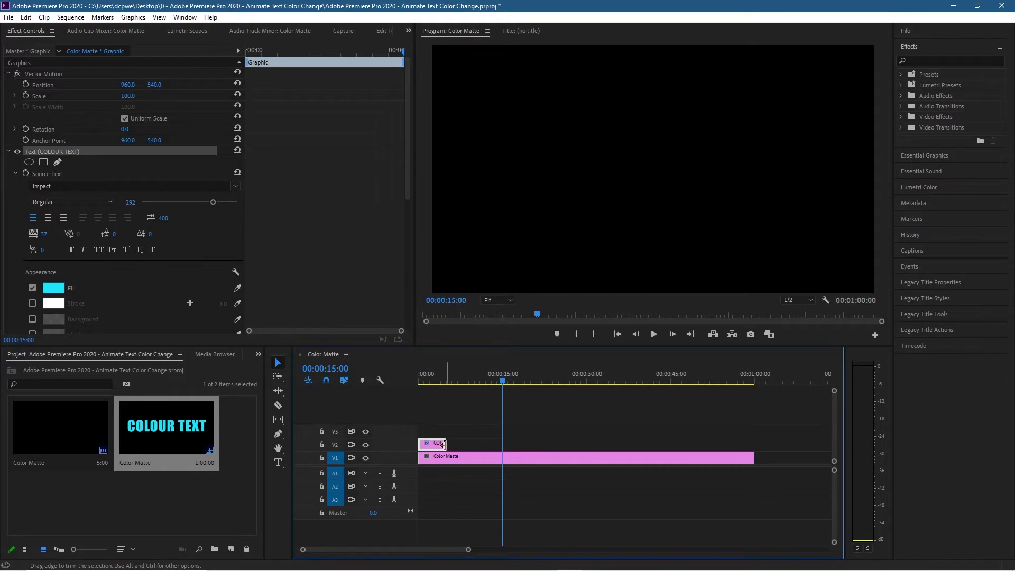
{"action": "left_click_drag", "start_coordinate": [443, 445], "coordinate": [501, 445]}
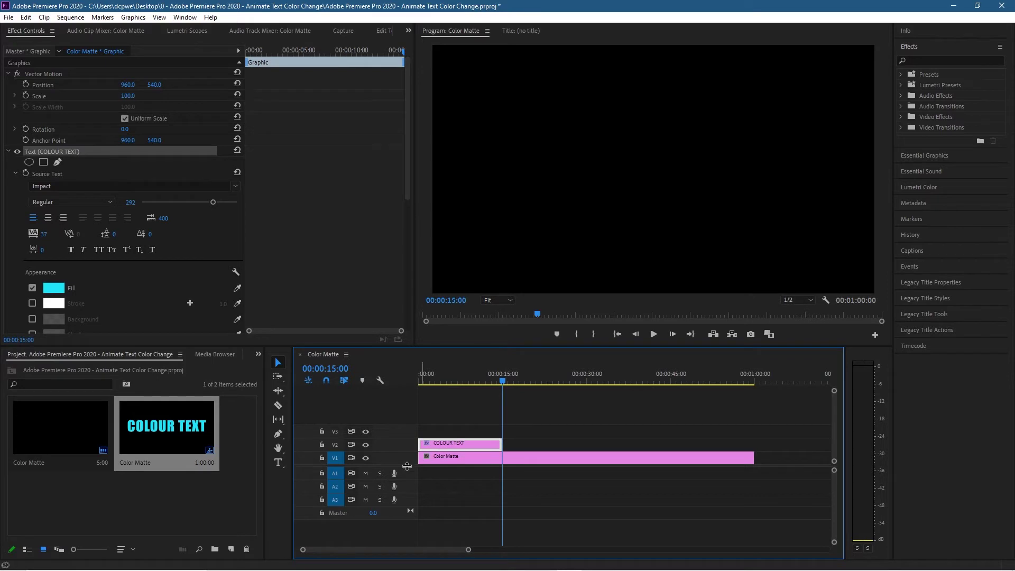
Target track V2 instead of V1 and paste a copy of the COLOUR TEXT clip at 00:00:15:00
{"action": "left_click", "coordinate": [334, 459]}
{"action": "left_click", "coordinate": [338, 446]}
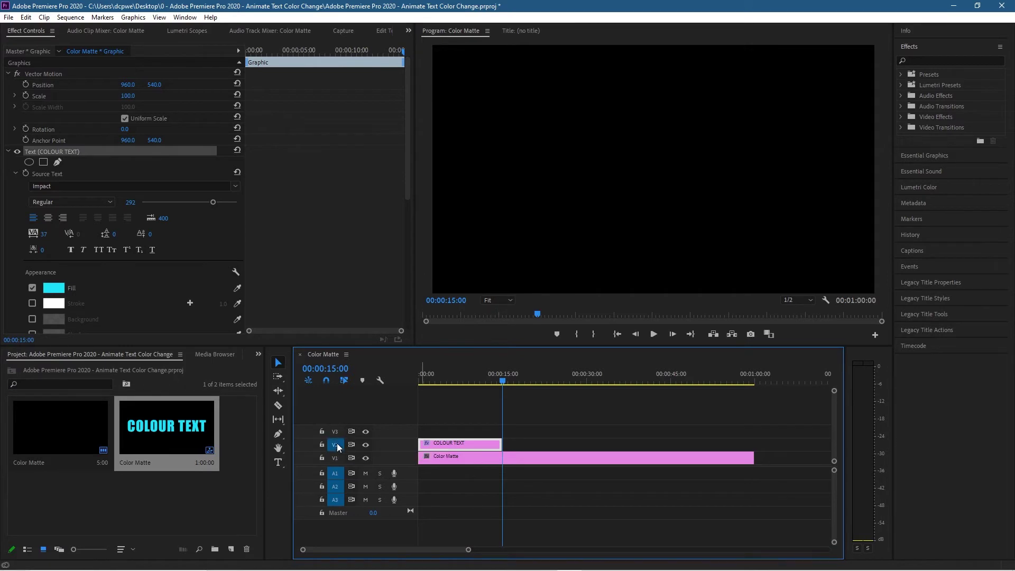
{"action": "left_click", "coordinate": [461, 449]}
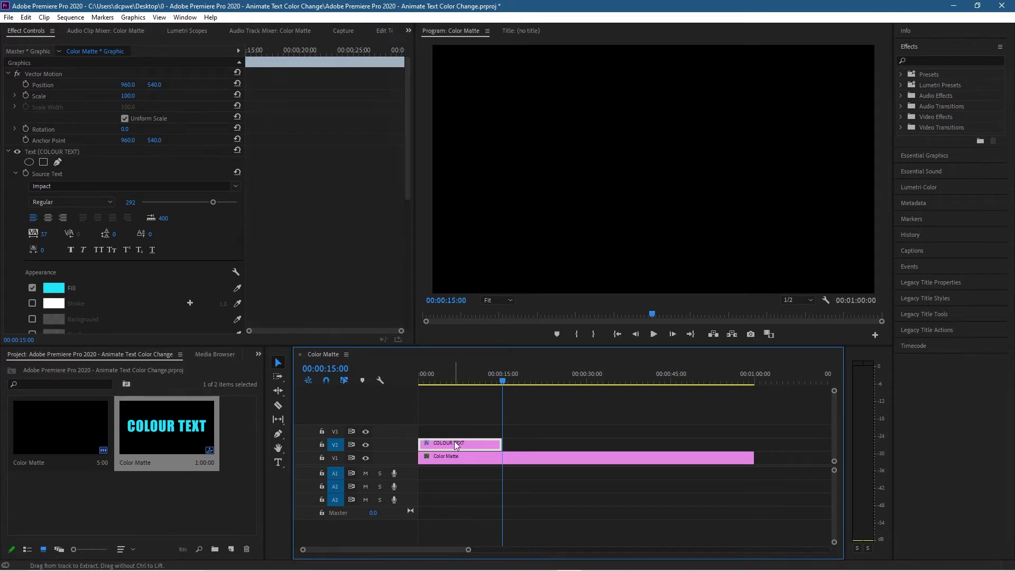
{"action": "key", "text": "ctrl+c"}
{"action": "key", "text": "ctrl+v"}
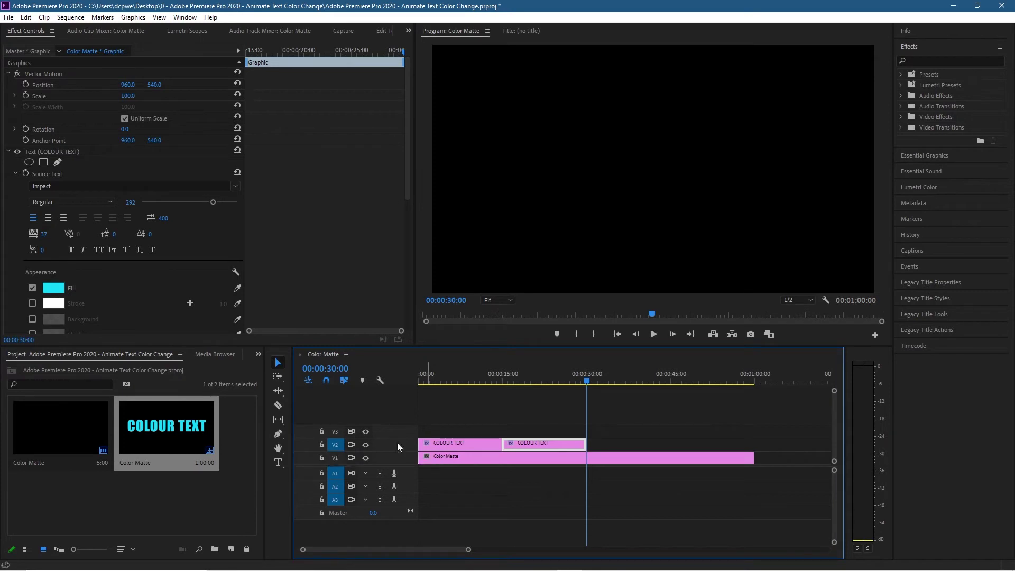
Change the second COLOUR TEXT clip's fill to orange E78614 and scrub across the cut between the two text clips
{"action": "left_click", "coordinate": [541, 376]}
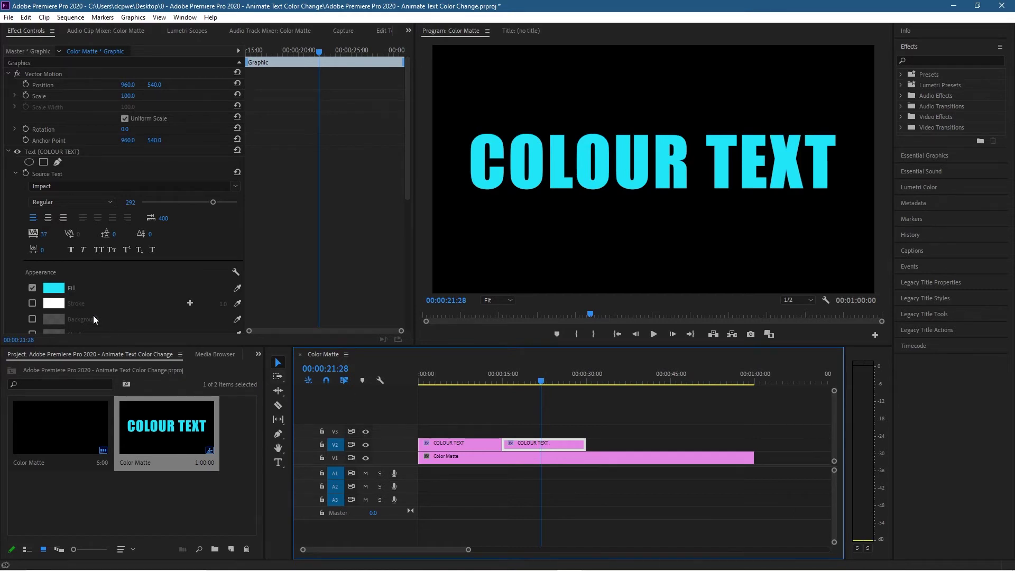
{"action": "left_click", "coordinate": [55, 291]}
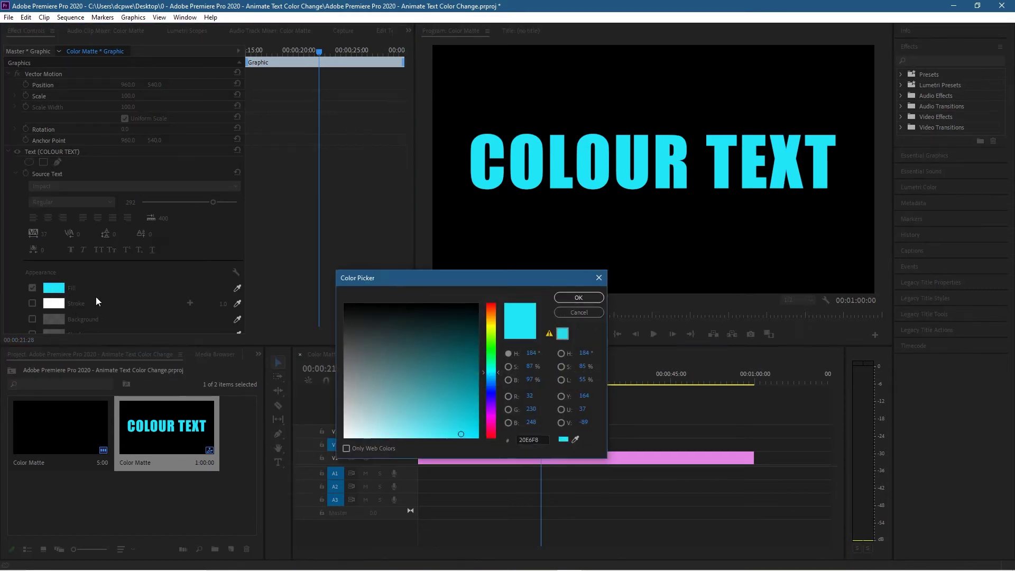
{"action": "left_click", "coordinate": [490, 316]}
{"action": "left_click_drag", "start_coordinate": [459, 418], "coordinate": [467, 425]}
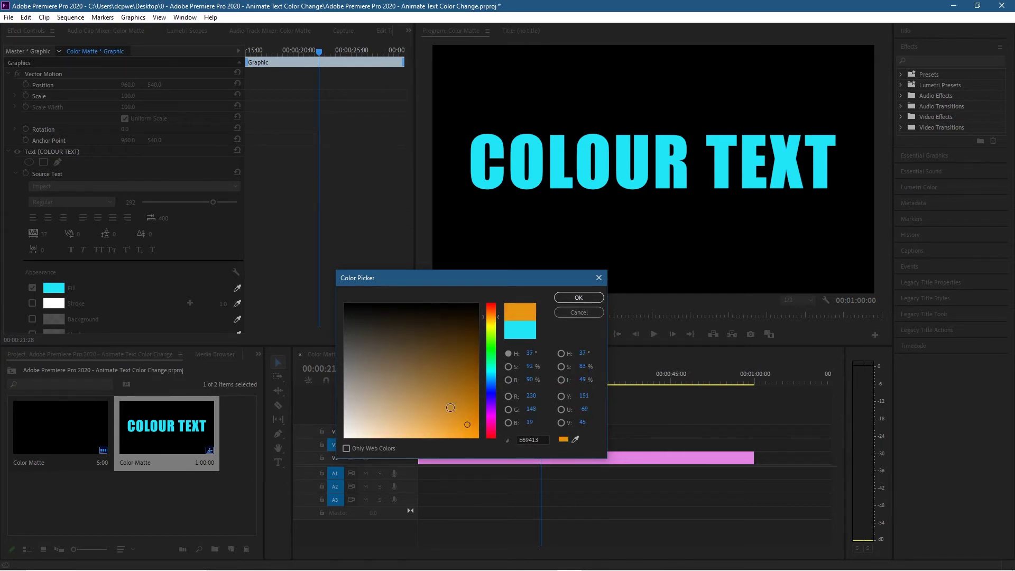
{"action": "left_click_drag", "start_coordinate": [499, 315], "coordinate": [497, 314]}
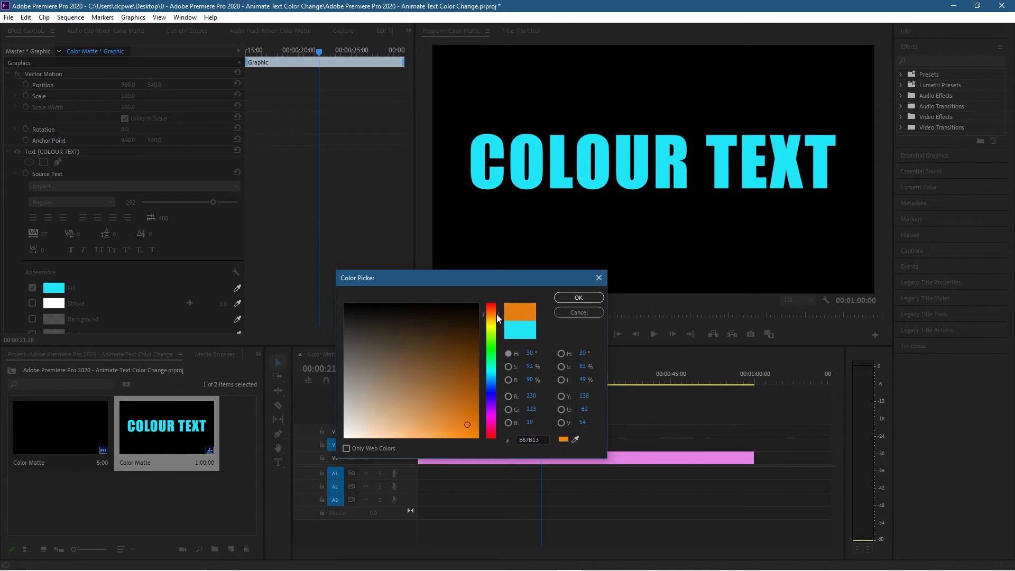
{"action": "left_click_drag", "start_coordinate": [465, 423], "coordinate": [467, 425]}
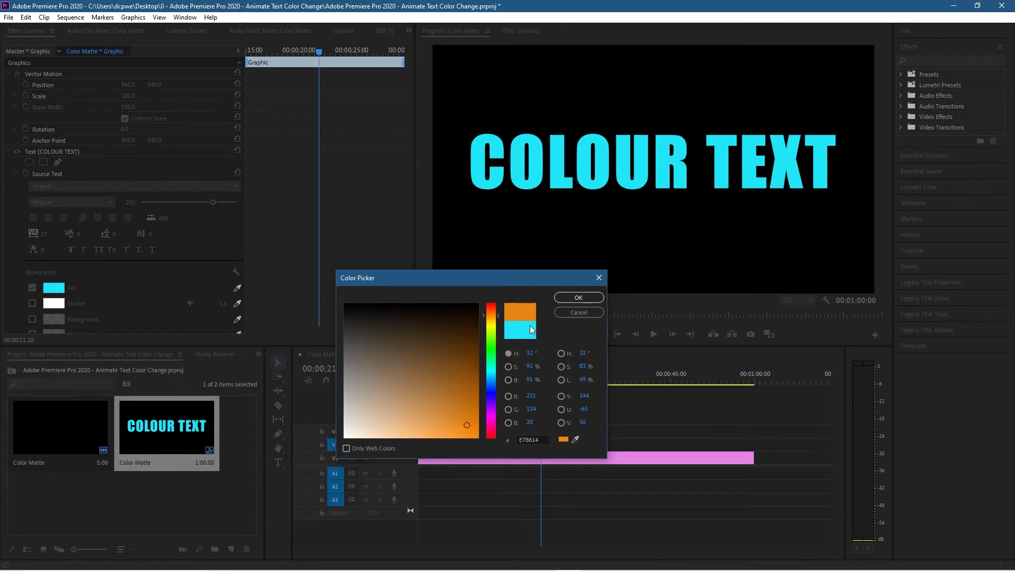
{"action": "left_click", "coordinate": [582, 298]}
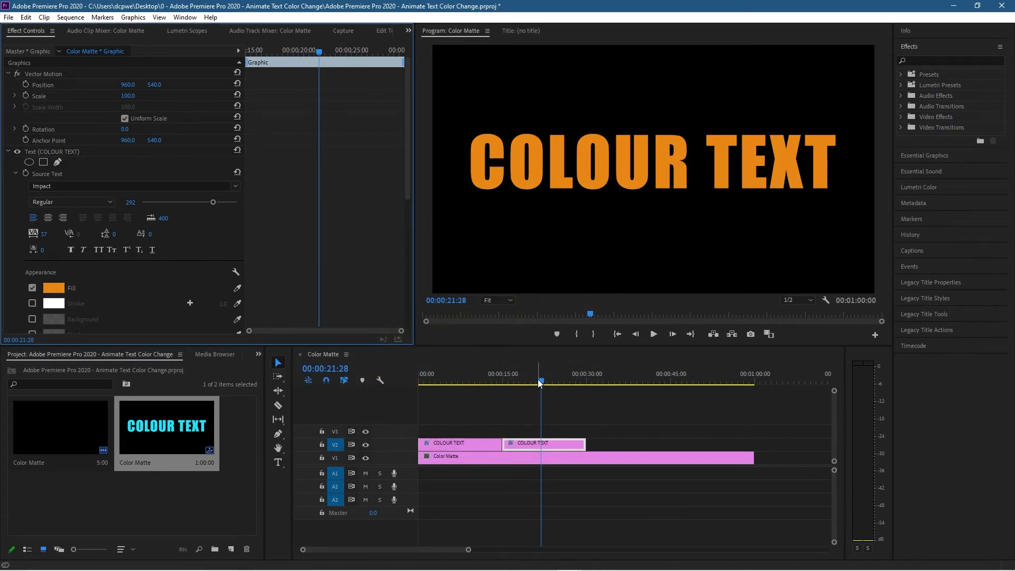
{"action": "left_click_drag", "start_coordinate": [540, 382], "coordinate": [513, 390]}
{"action": "left_click_drag", "start_coordinate": [487, 387], "coordinate": [525, 390]}
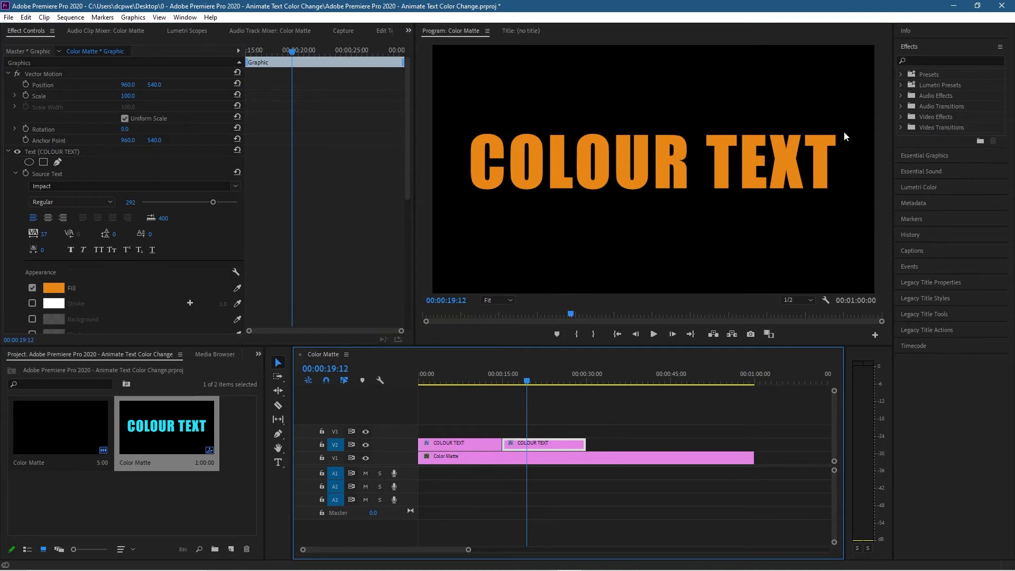
{"action": "left_click", "coordinate": [902, 117]}
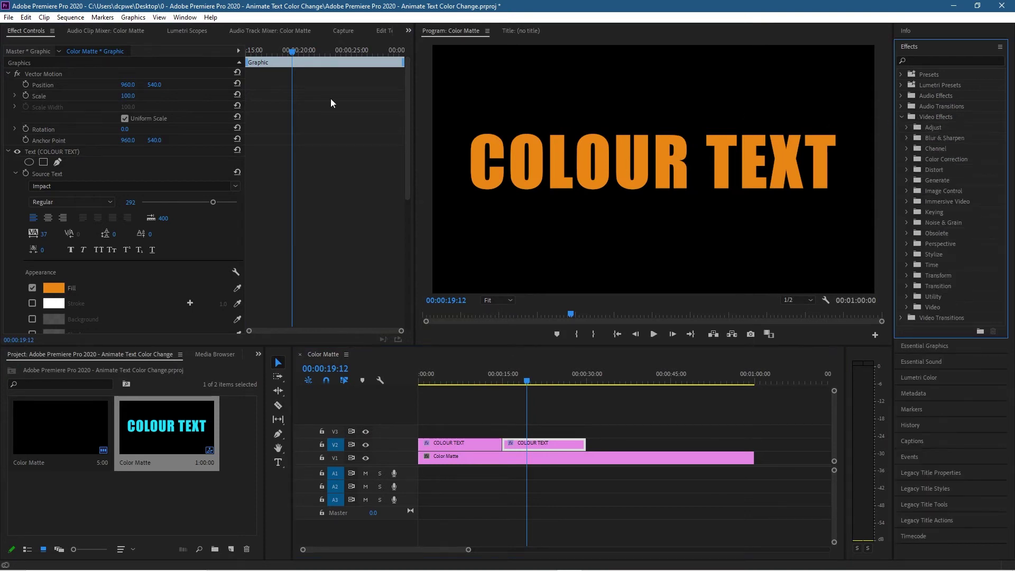
{"action": "left_click", "coordinate": [185, 18]}
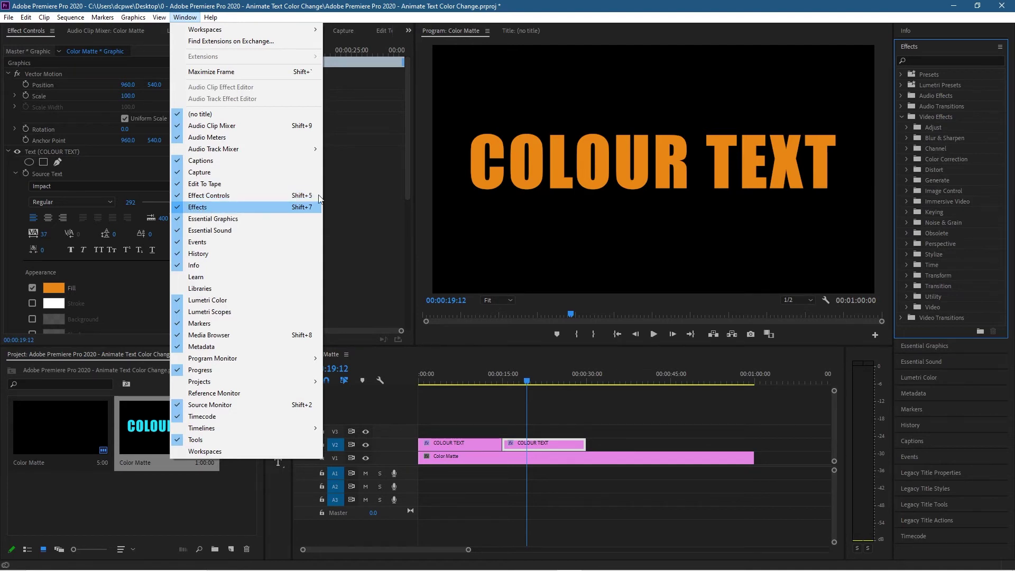
{"action": "left_click", "coordinate": [773, 8]}
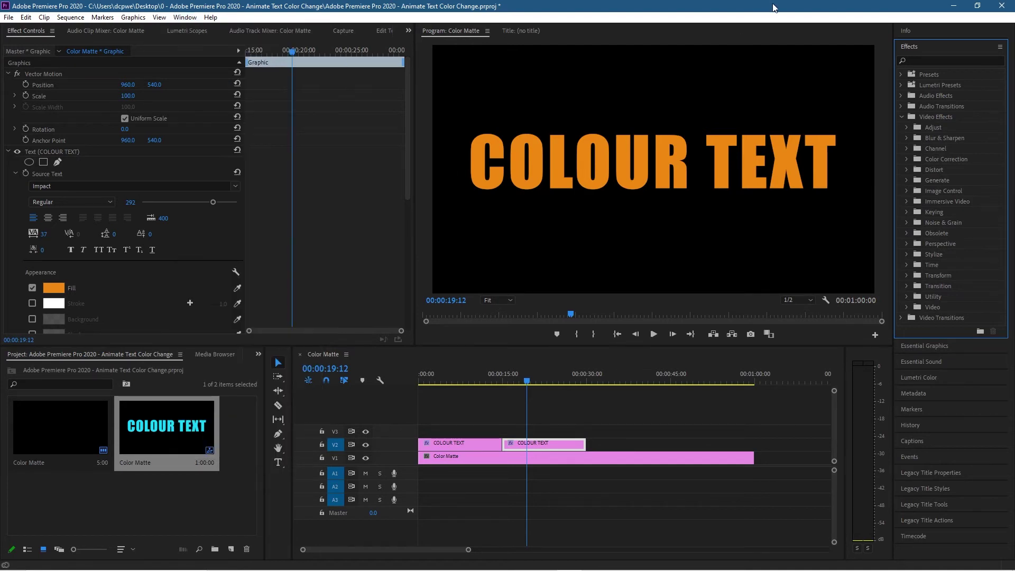
{"action": "left_click", "coordinate": [902, 118]}
Apply the Cross Dissolve video transition at the cut between the two COLOUR TEXT clips on V2
{"action": "left_click", "coordinate": [902, 128]}
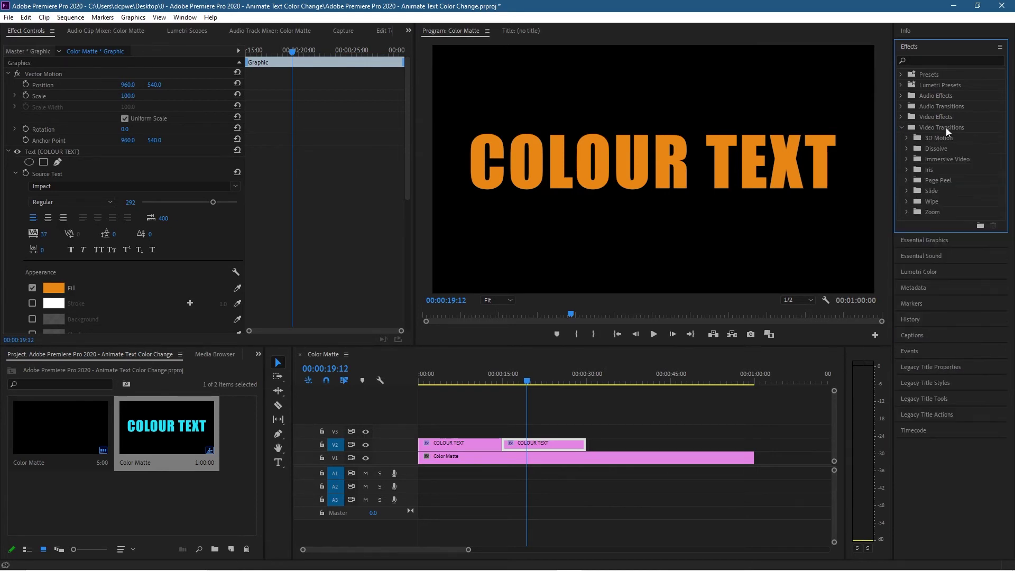
{"action": "left_click", "coordinate": [907, 148]}
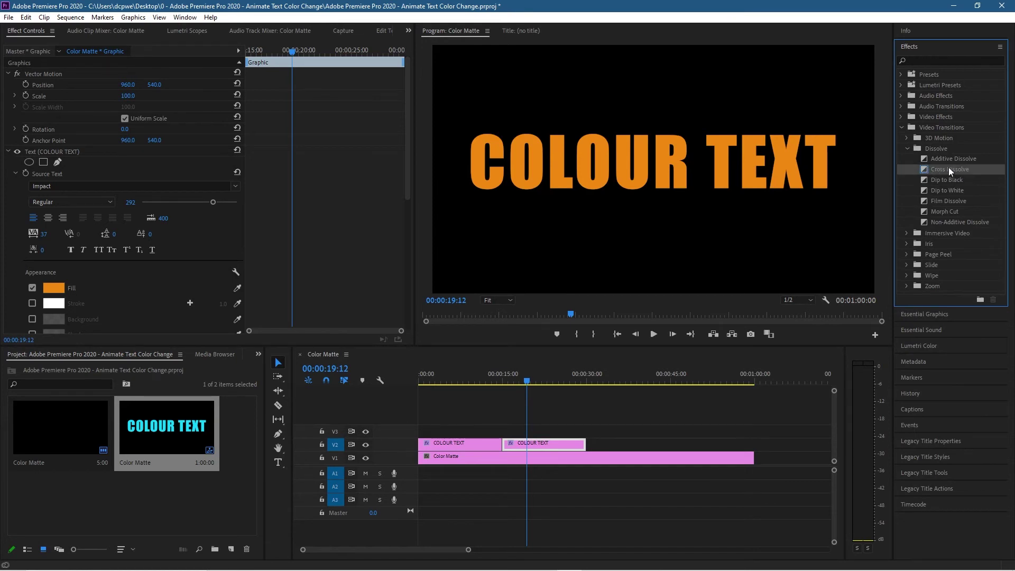
{"action": "left_click_drag", "start_coordinate": [951, 171], "coordinate": [509, 452]}
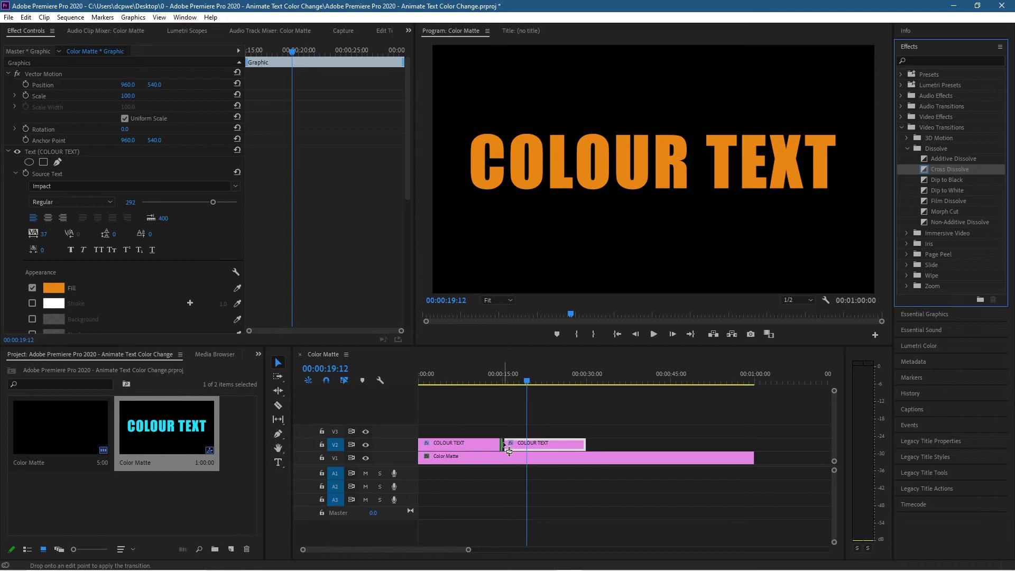
{"action": "left_click_drag", "start_coordinate": [509, 452], "coordinate": [509, 451]}
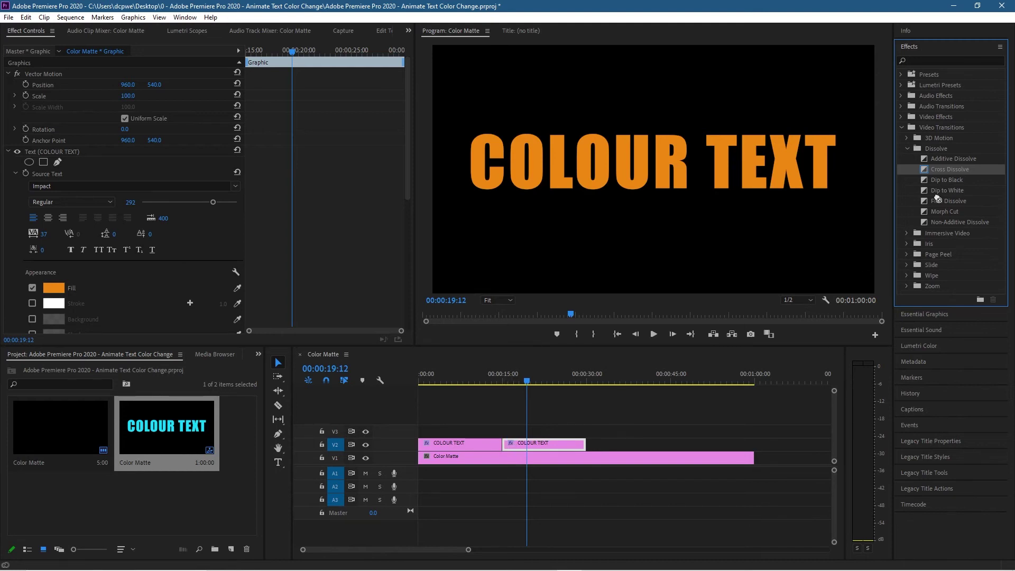
{"action": "left_click", "coordinate": [457, 553]}
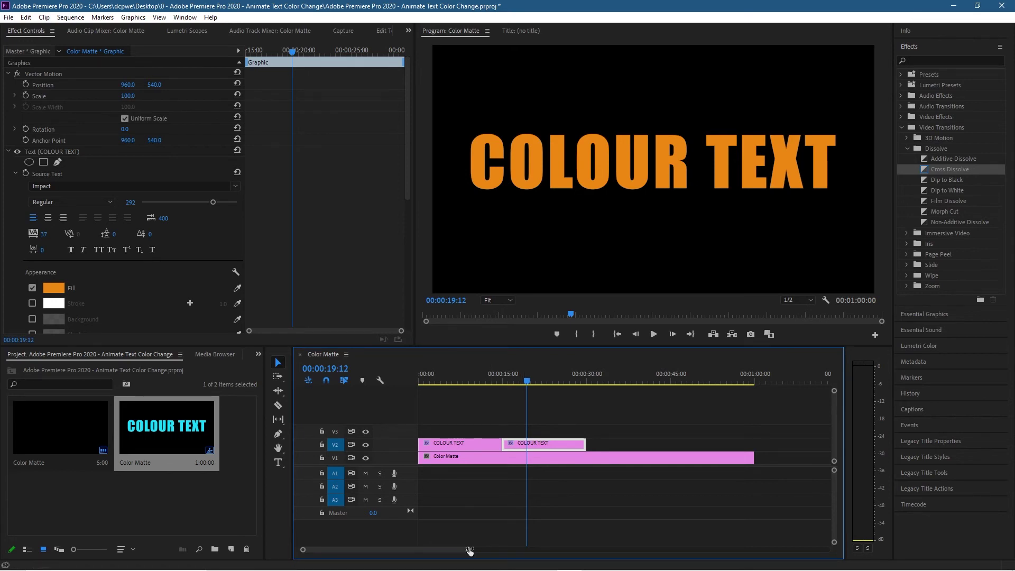
{"action": "left_click_drag", "start_coordinate": [470, 551], "coordinate": [403, 551]}
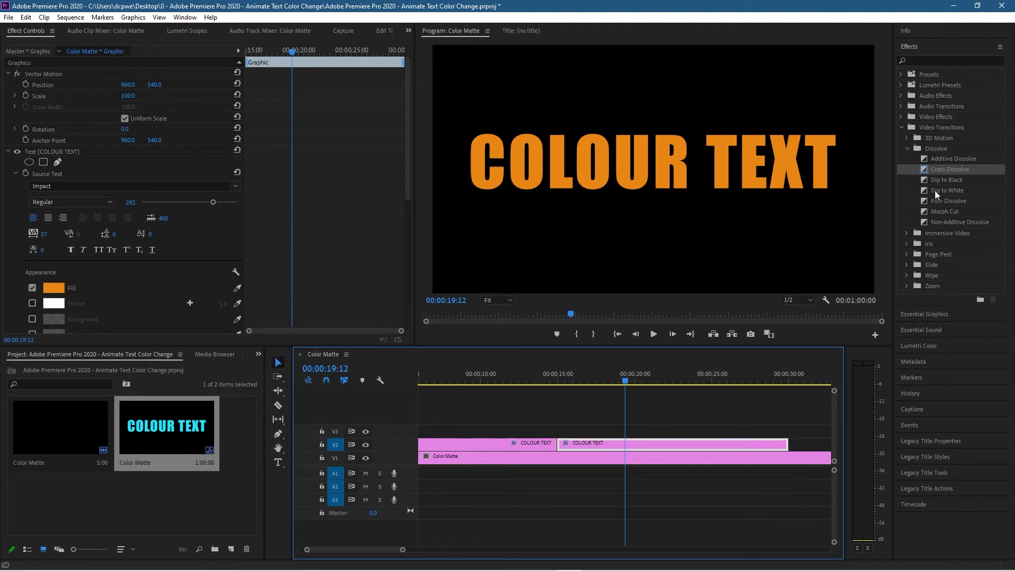
{"action": "left_click_drag", "start_coordinate": [944, 172], "coordinate": [564, 454]}
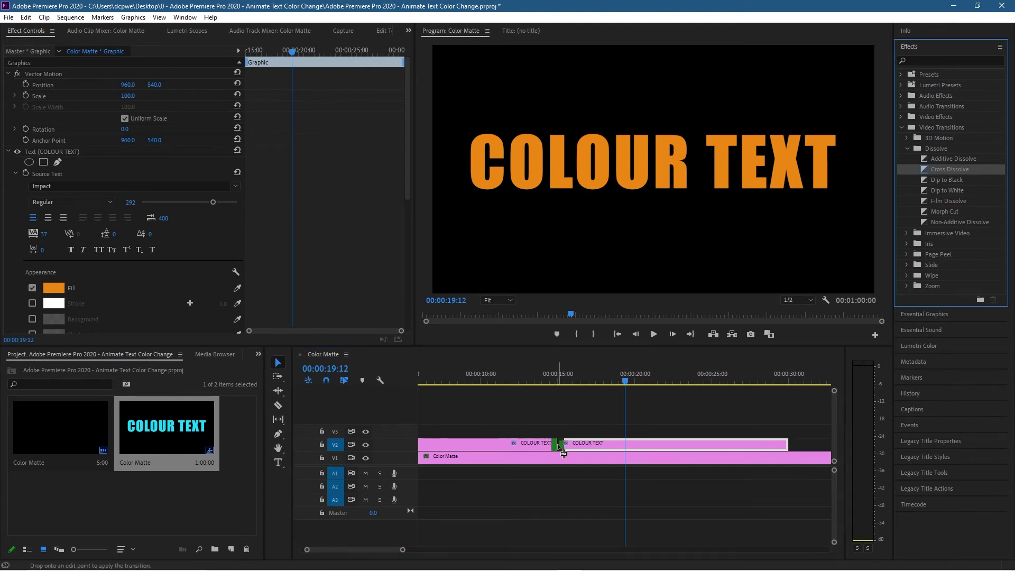
{"action": "mouse_move", "coordinate": [564, 453]}
{"action": "left_mouse_down"}
{"action": "mouse_move", "coordinate": [552, 450]}
{"action": "mouse_move", "coordinate": [564, 453]}
{"action": "left_mouse_up"}
Play the sequence from 00:00:12:11 through the Cross Dissolve and scrub back to the transition to review the colour change
{"action": "left_click", "coordinate": [518, 381]}
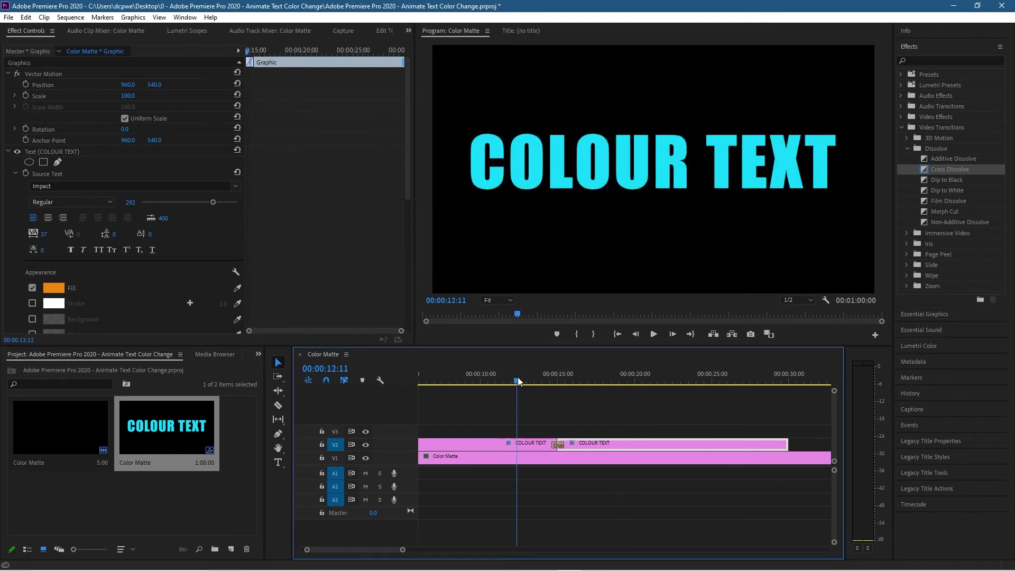
{"action": "left_click", "coordinate": [654, 334]}
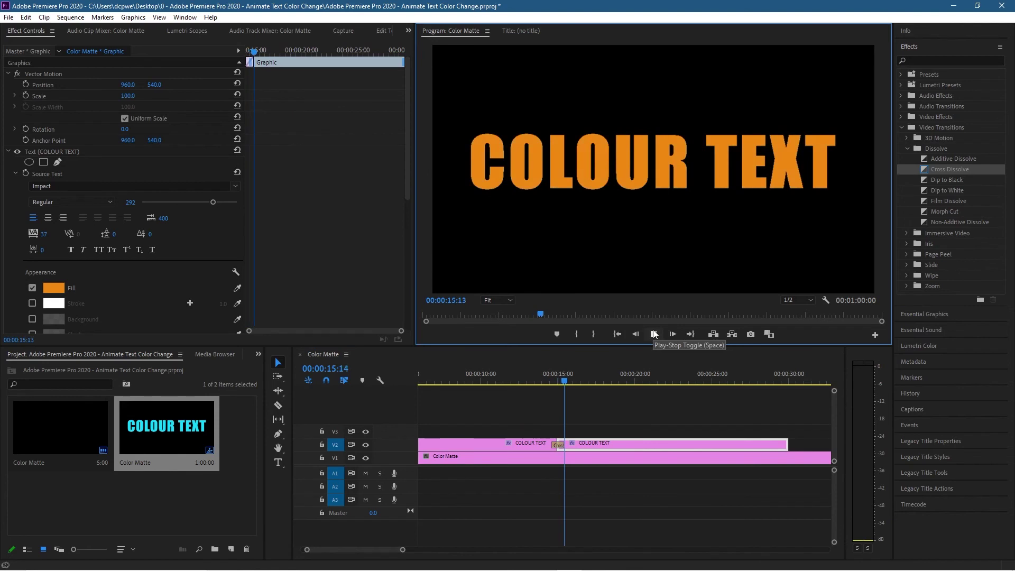
{"action": "left_click", "coordinate": [654, 333]}
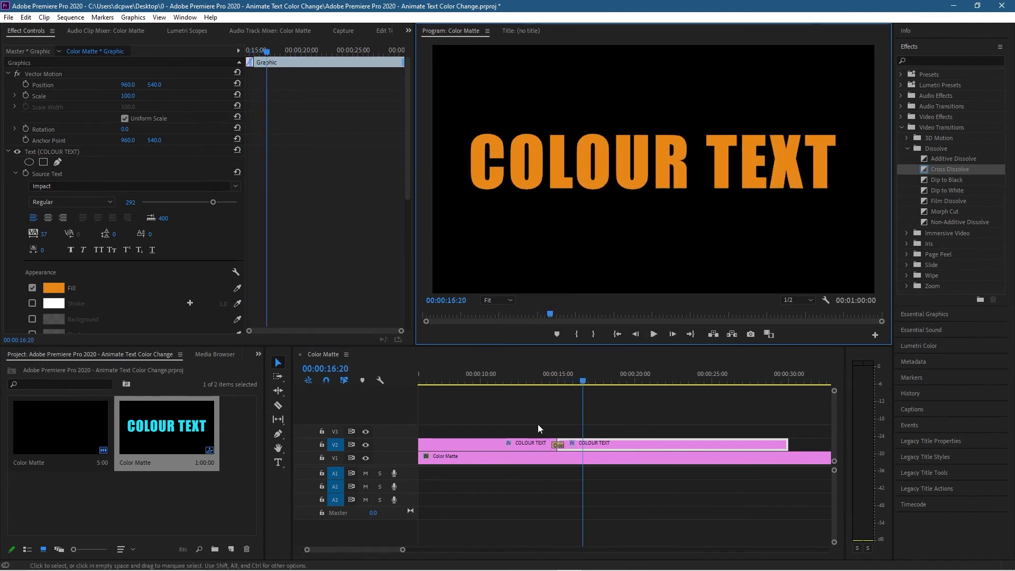
{"action": "mouse_move", "coordinate": [582, 382]}
{"action": "left_mouse_down"}
{"action": "mouse_move", "coordinate": [531, 395]}
{"action": "mouse_move", "coordinate": [568, 395]}
{"action": "left_mouse_up"}
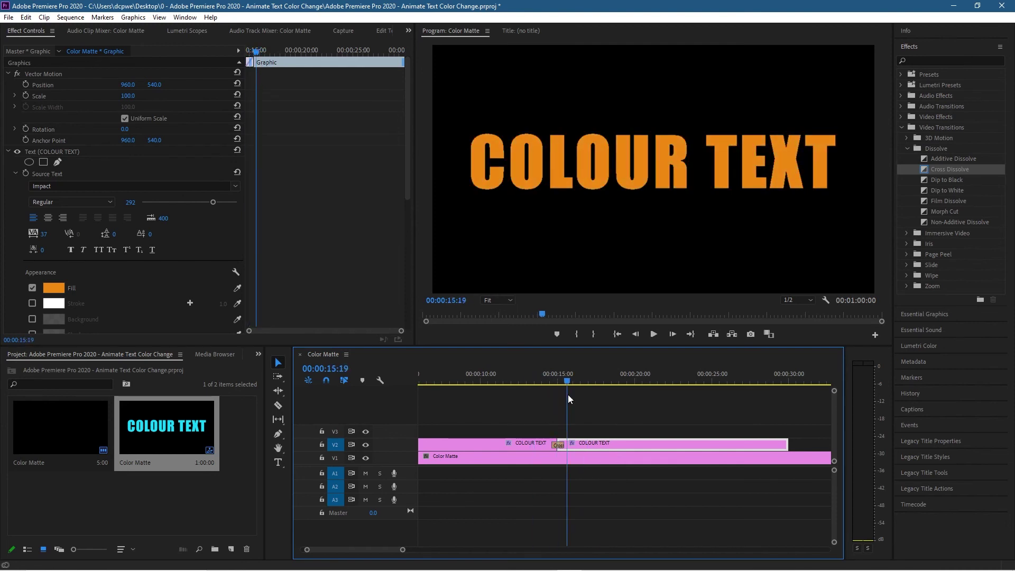
Save the project under its existing name
{"action": "left_click", "coordinate": [9, 18]}
{"action": "left_click", "coordinate": [43, 139]}
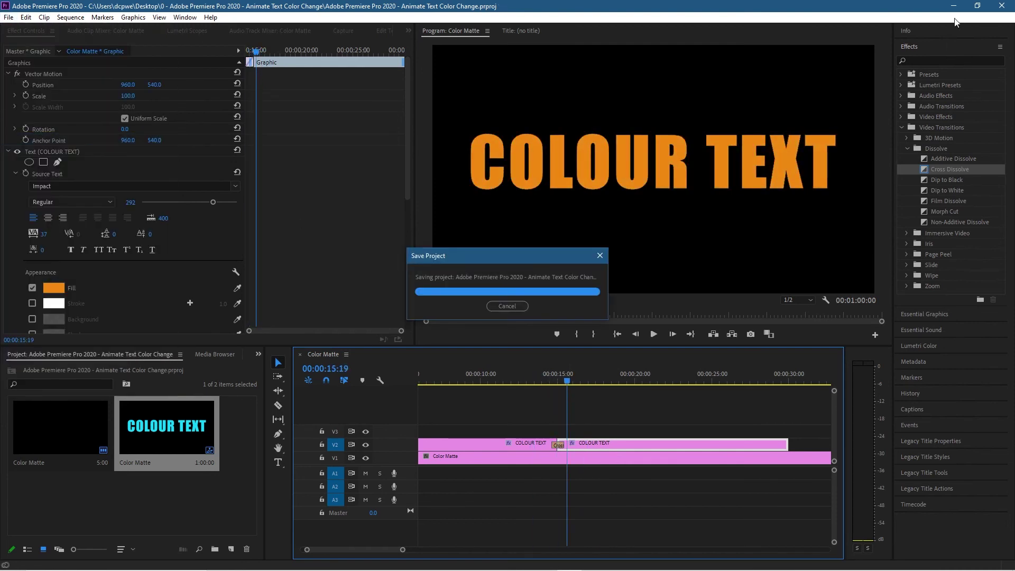